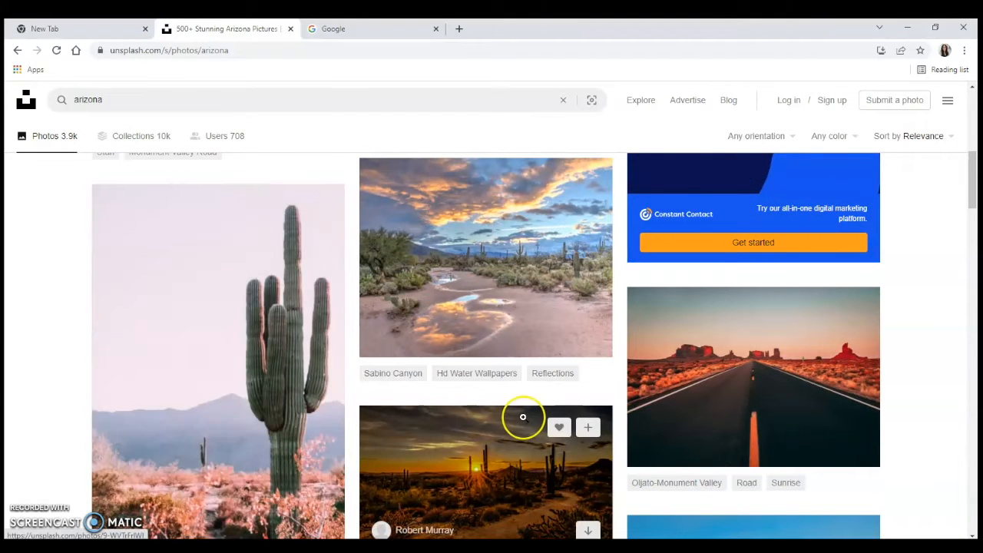
Open the photo of two tall cacti beside a desert path from the Arizona photo results.
scroll(520, 417, down, 3)
scroll(523, 417, down, 8)
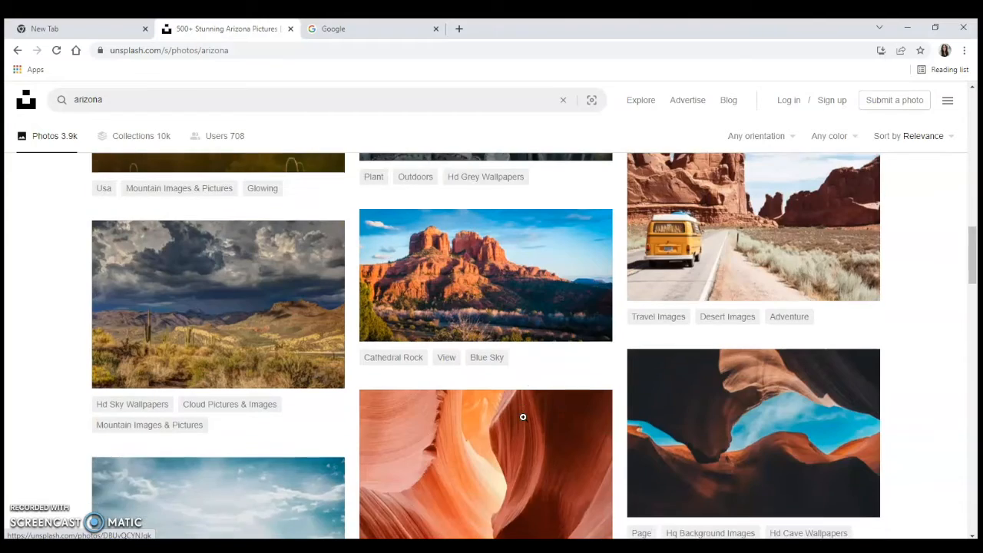
scroll(525, 414, down, 5)
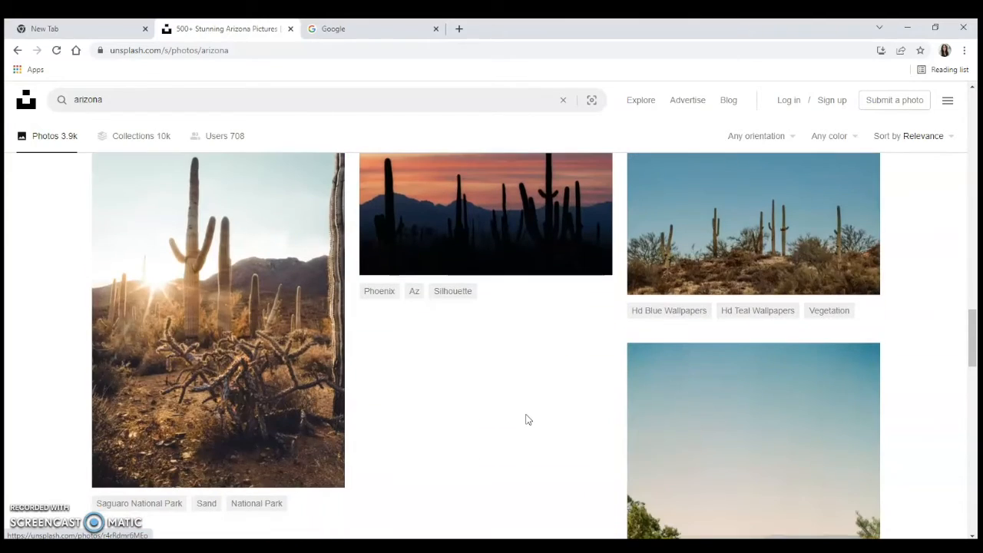
scroll(526, 417, down, 2)
scroll(525, 418, down, 5)
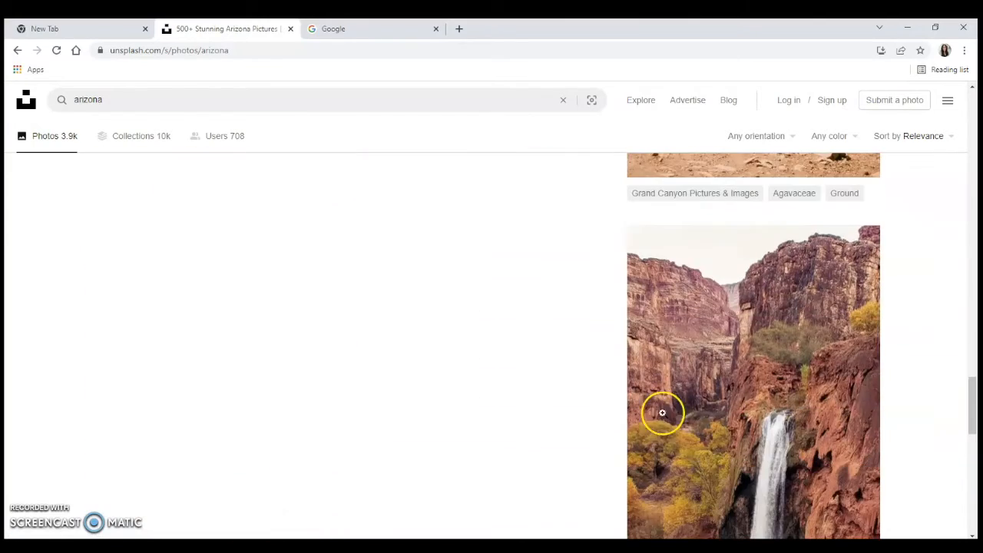
drag(972, 401, 974, 153)
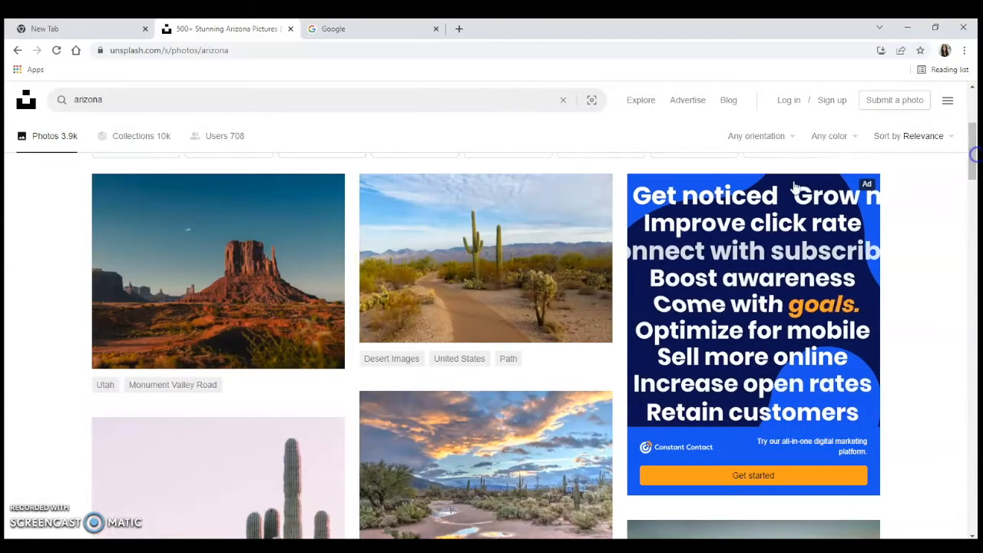
click(470, 241)
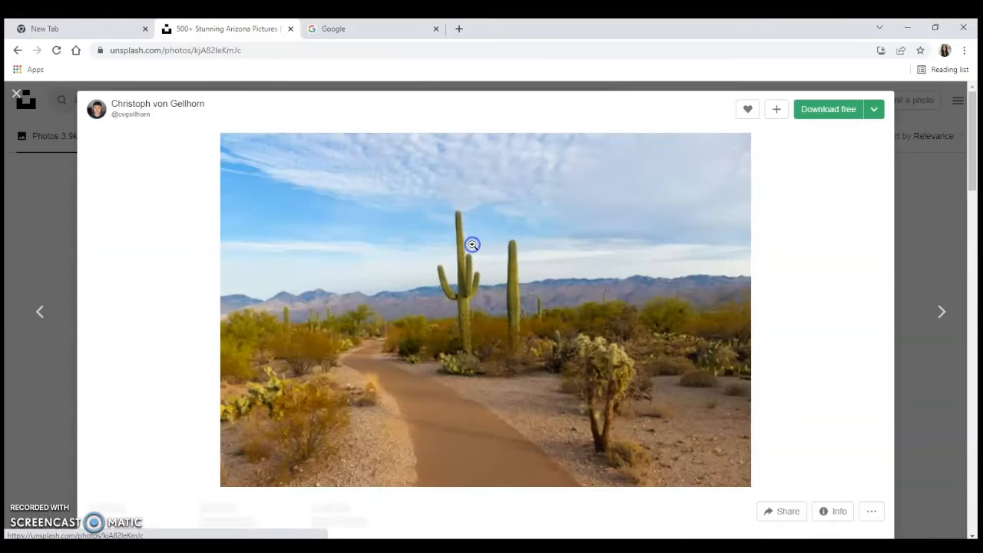
Copy the desert path photo and paste it into the Lastname_PopArt document in Photoshop.
right_click(501, 275)
click(556, 312)
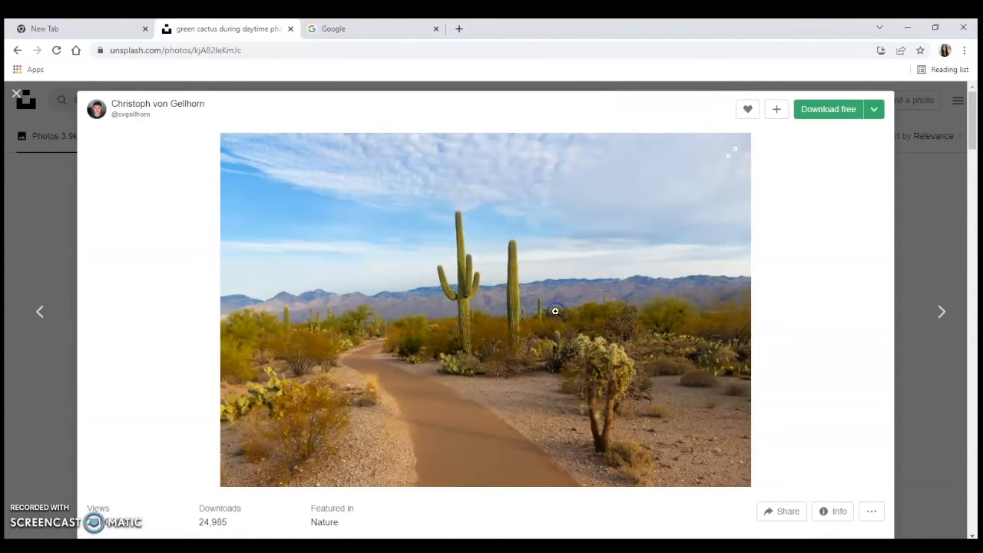
key(alt+Tab)
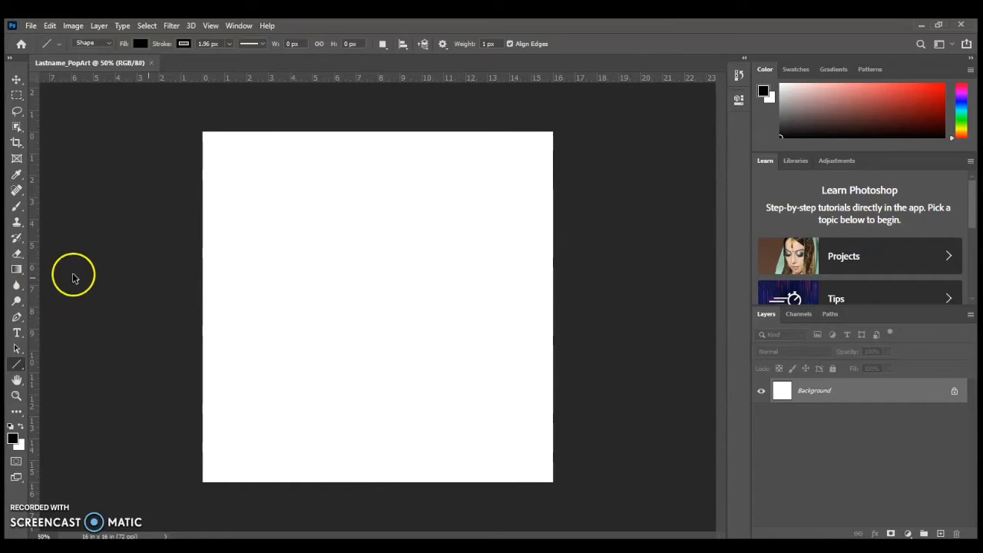
key(ctrl+v)
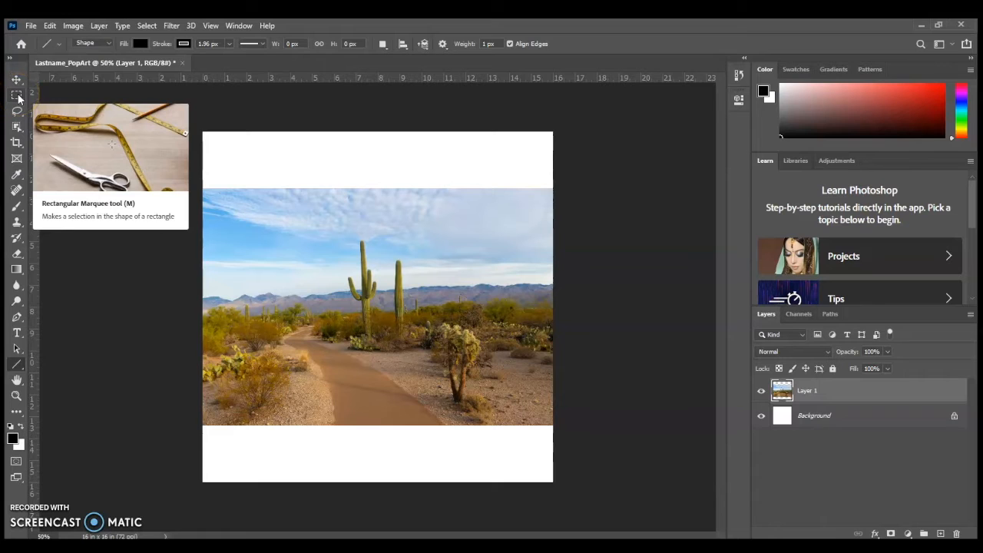
Set the Rectangular Marquee tool to the Fixed Ratio style with a width and height of 1.
click(18, 97)
click(317, 44)
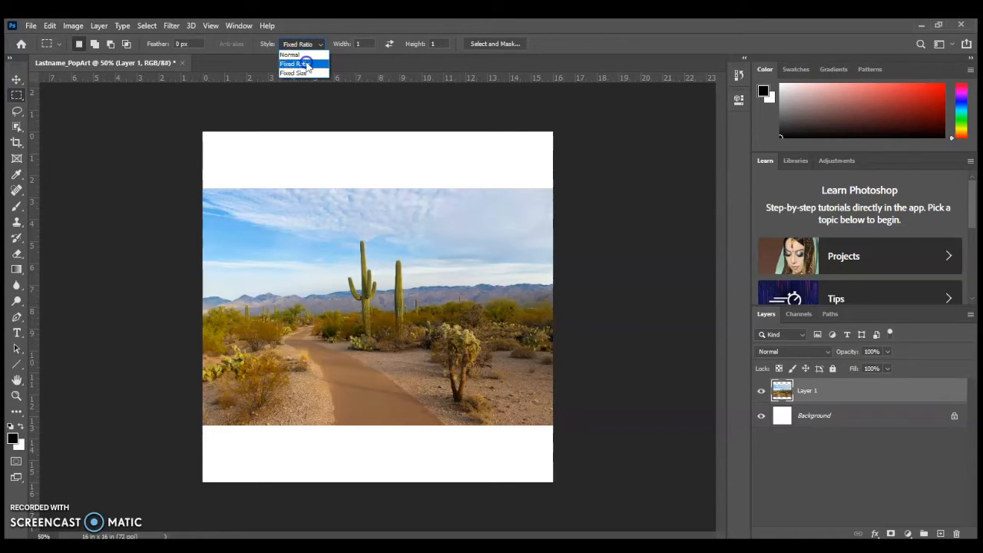
click(306, 64)
click(357, 44)
text(1)
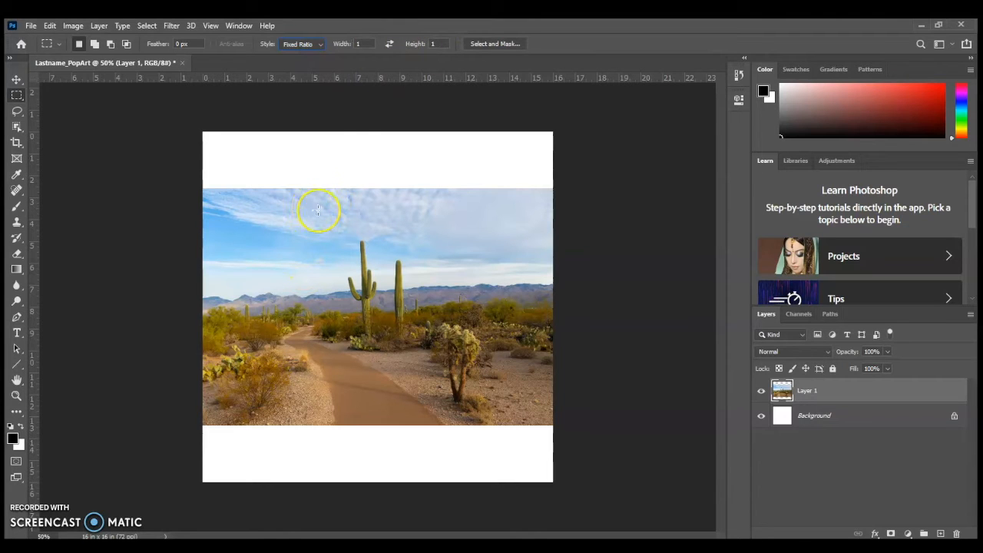
drag(296, 205, 453, 412)
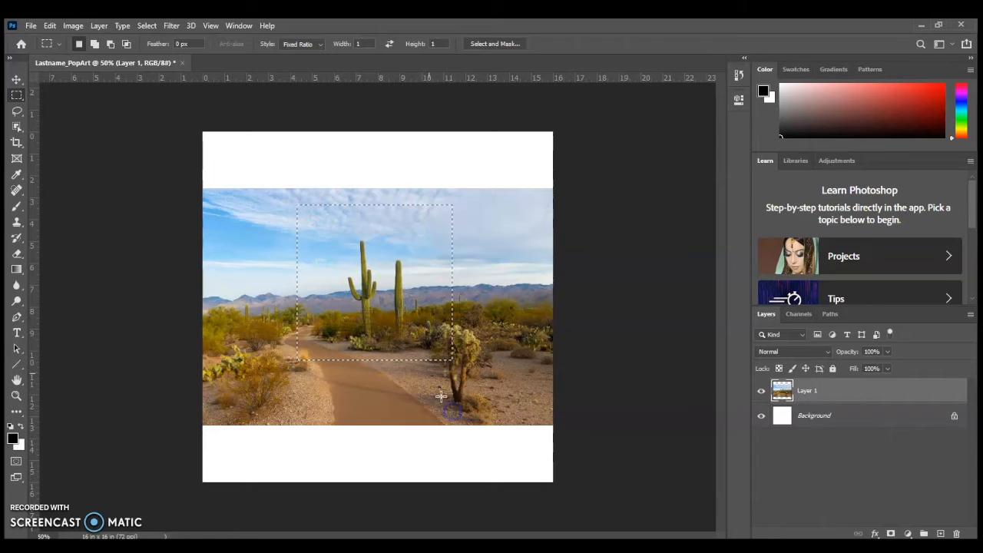
drag(431, 265, 444, 281)
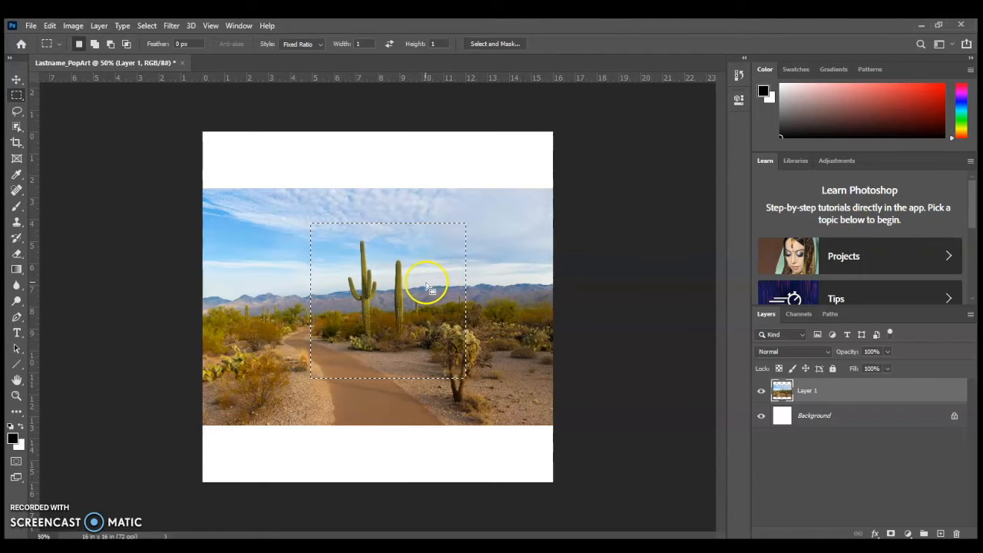
key(ctrl+plus)
key(ctrl+plus)
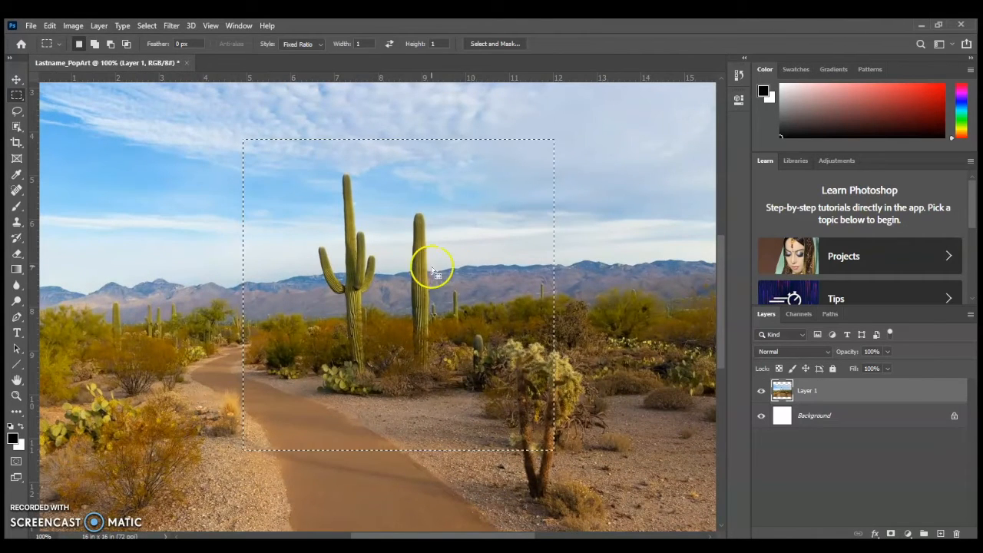
click(212, 130)
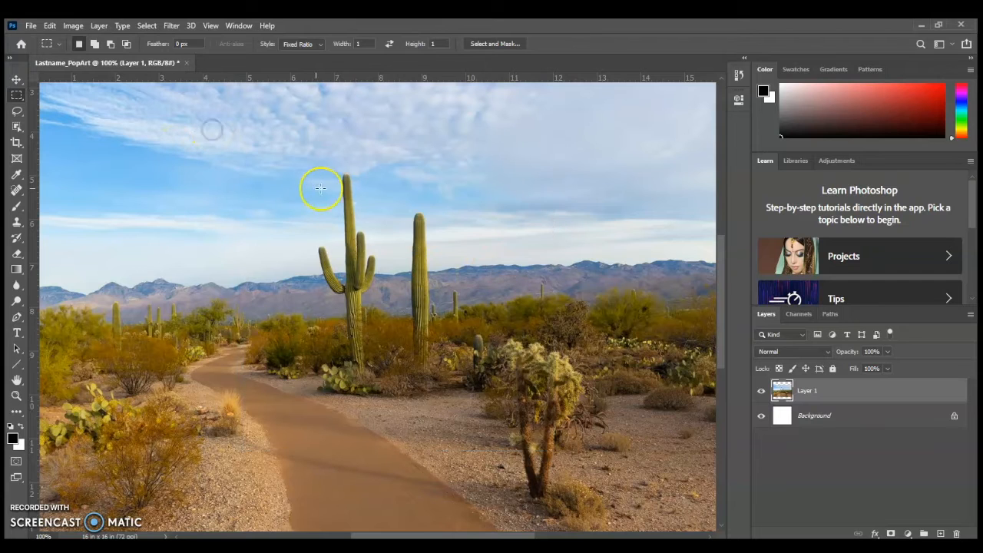
Draw a square marquee selection about 5 in wide and position it around the two tall cacti.
drag(266, 151, 486, 375)
drag(443, 242, 477, 260)
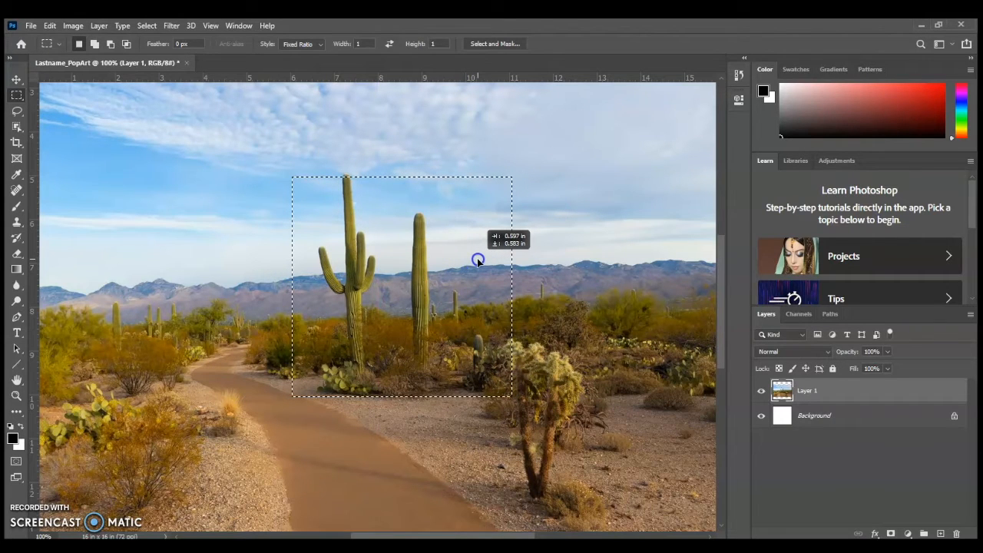
drag(477, 260, 441, 266)
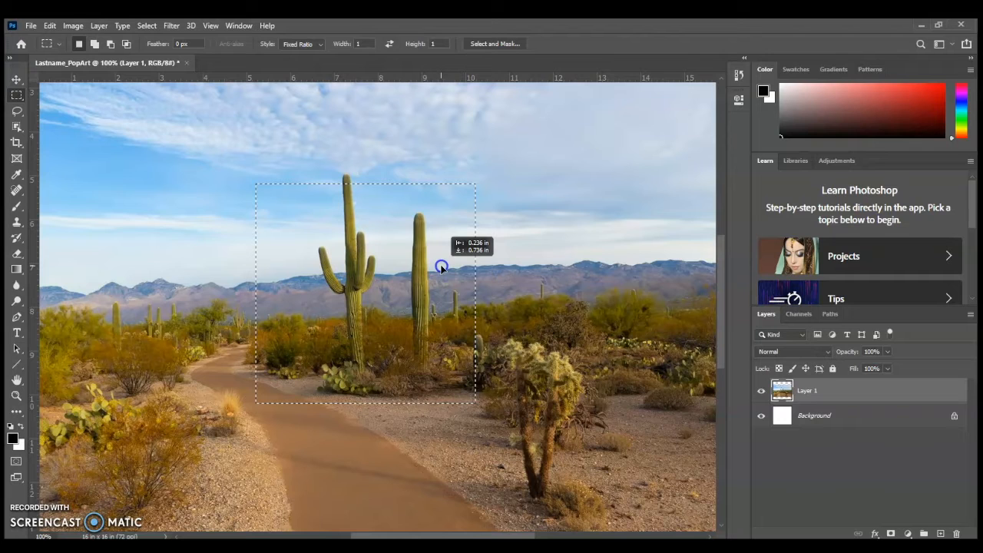
drag(441, 267, 440, 266)
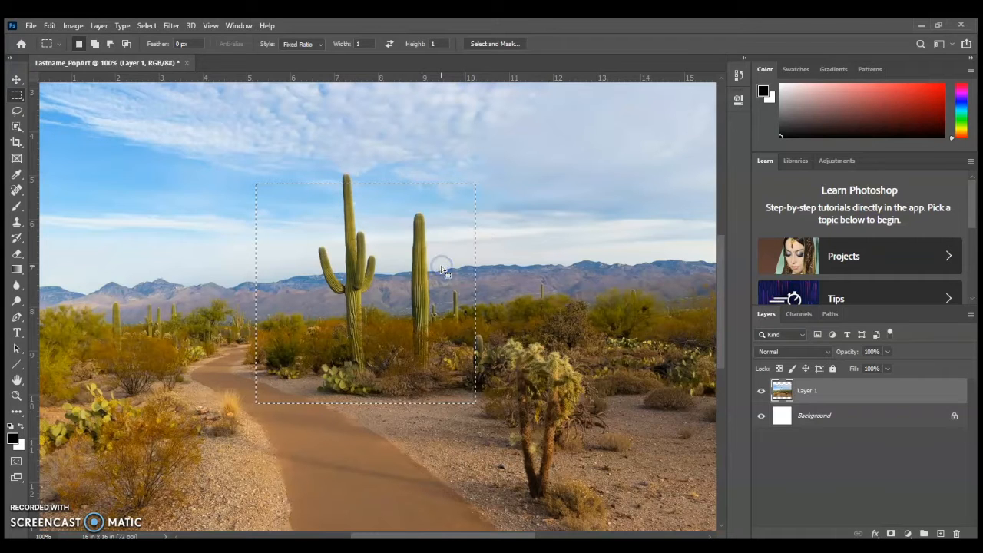
Invert the selection, delete the part of Layer 1 outside the cactus square, and clear the selection.
click(73, 25)
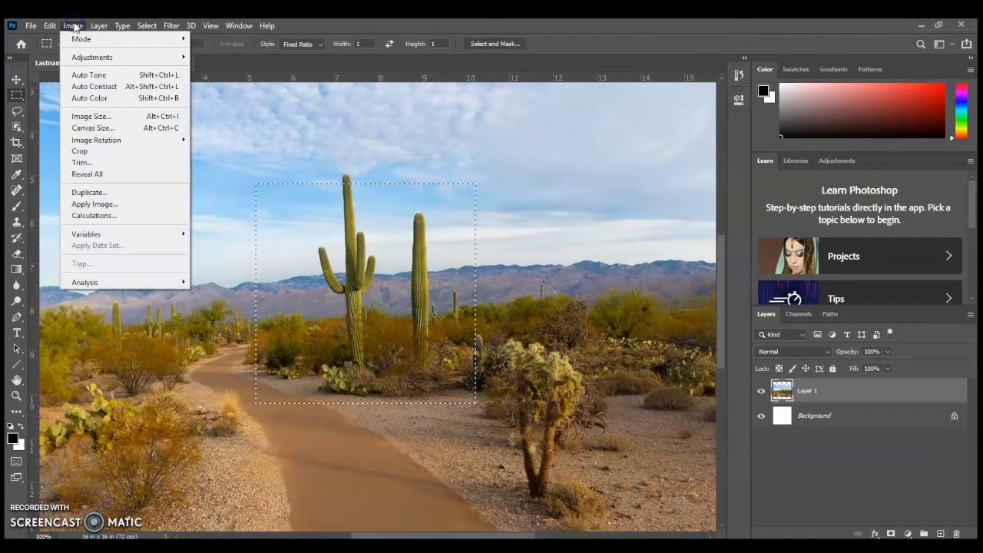
mouse_move(123, 25)
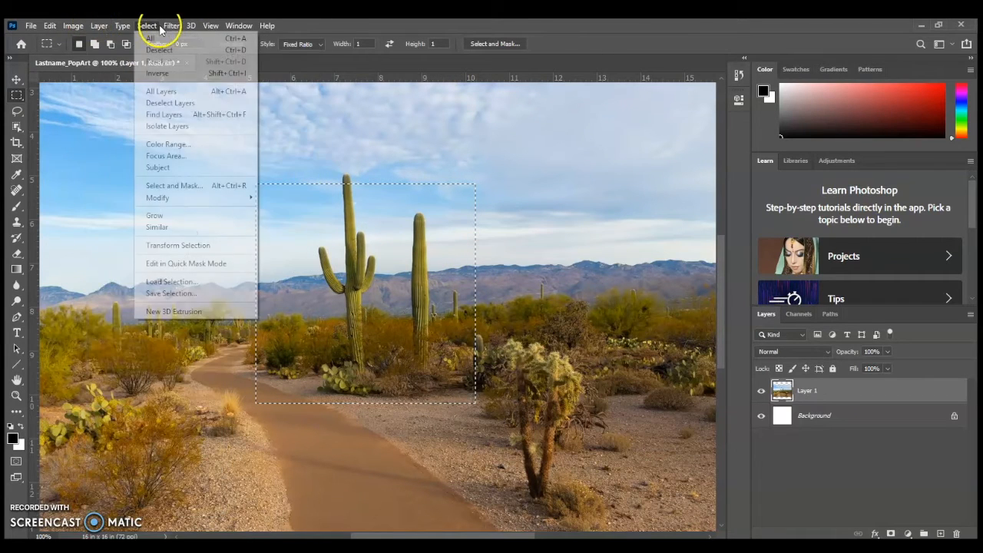
click(166, 74)
key(Delete)
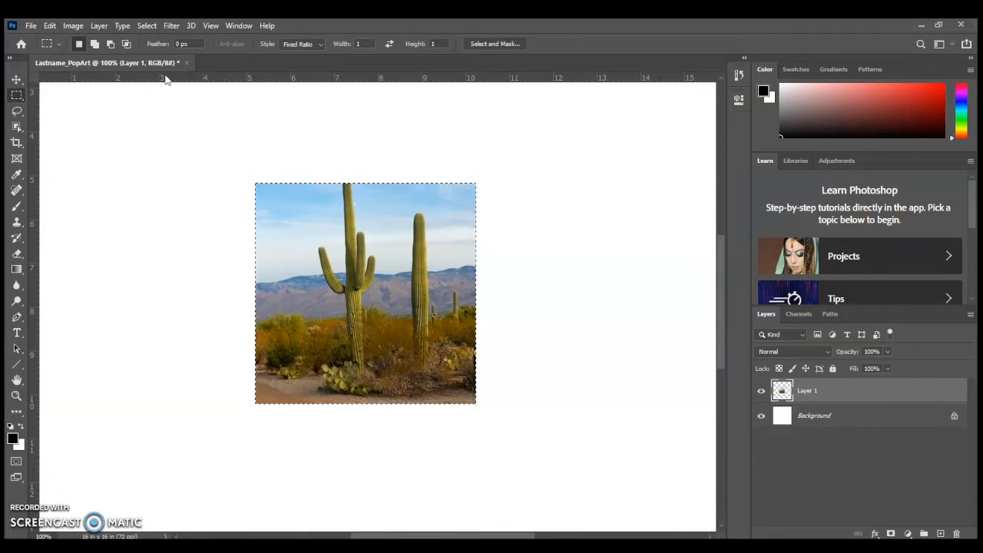
click(16, 79)
key(ctrl+d)
click(136, 184)
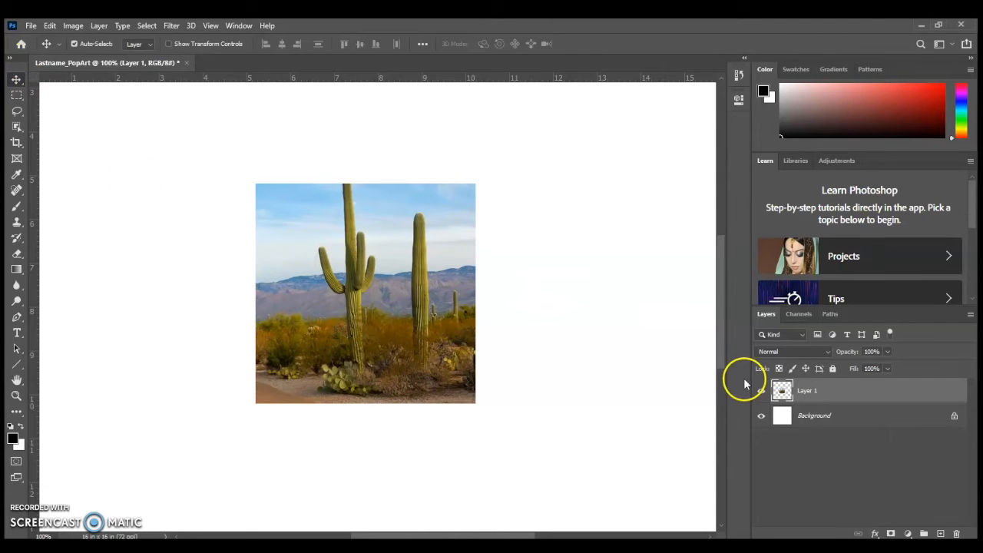
Check the rulers' visibility setting and their unit options for the whole canvas.
key(ctrl)
key(ctrl+minus)
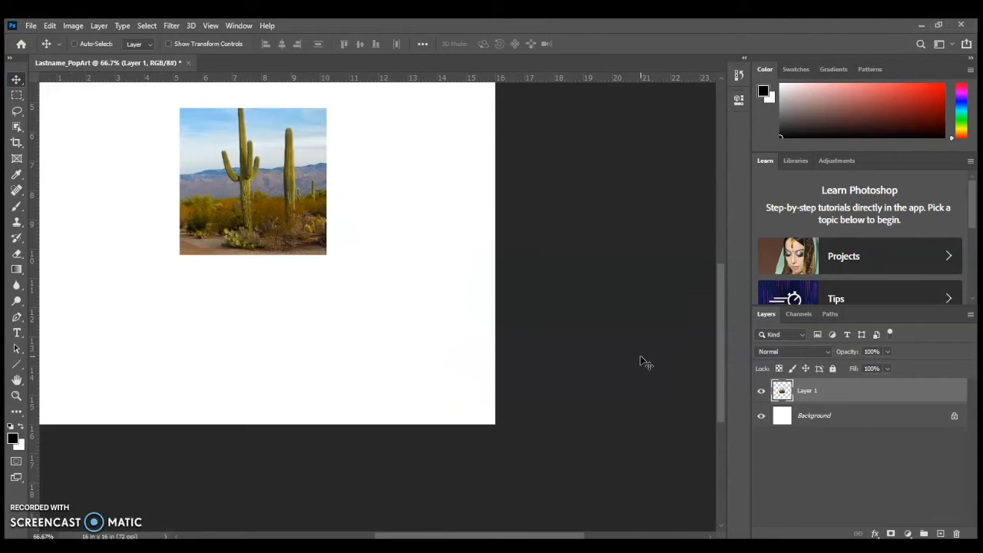
scroll(645, 369, up, 7)
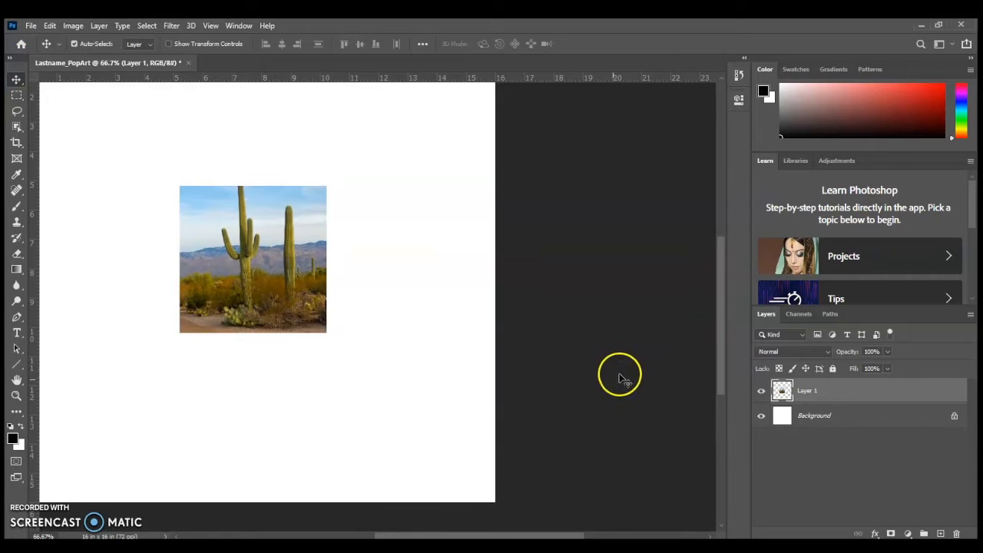
scroll(376, 292, left, 6)
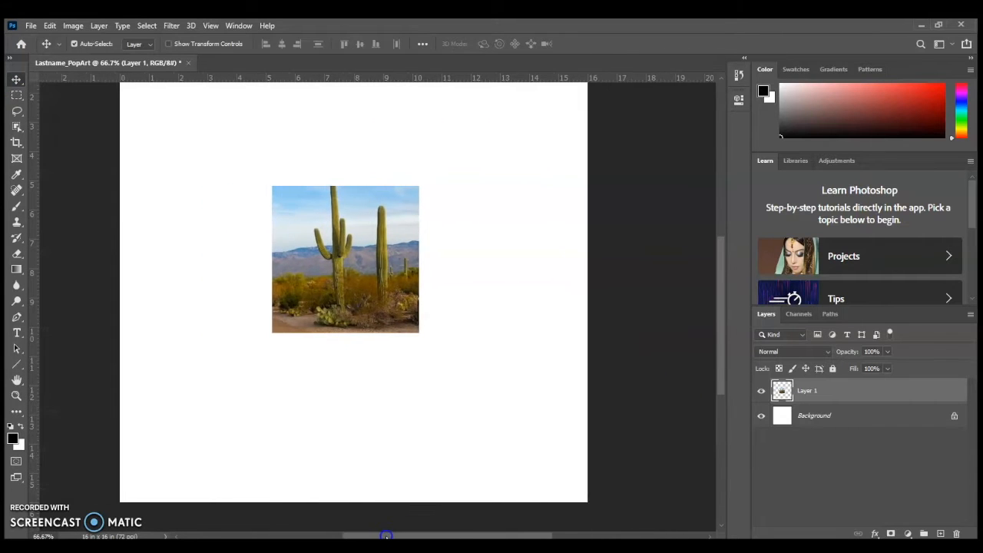
scroll(409, 486, up, 1)
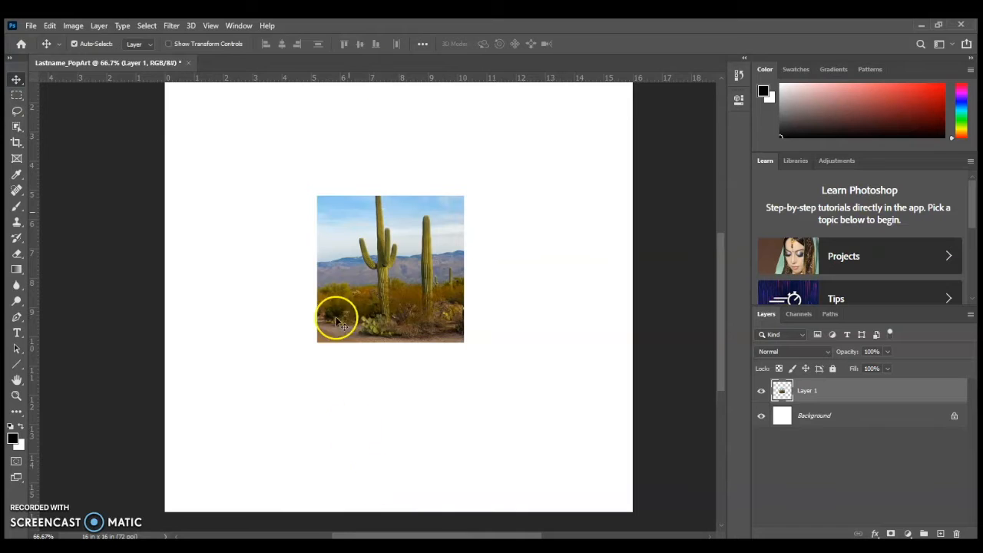
click(210, 26)
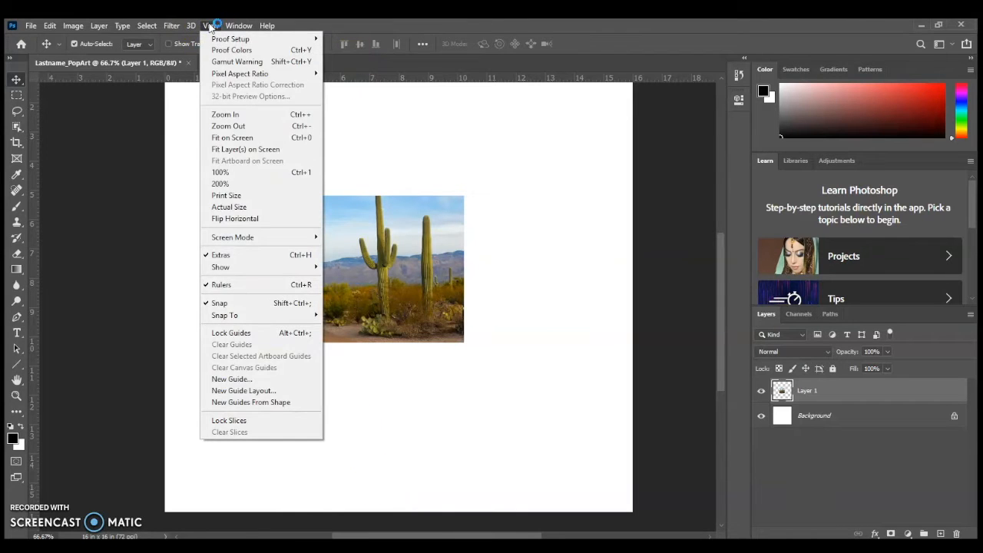
click(210, 27)
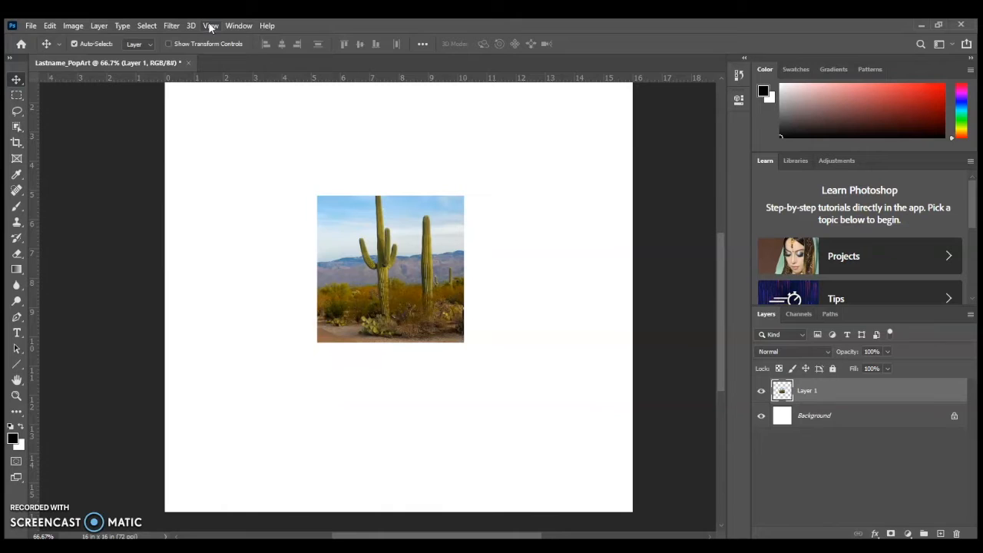
click(211, 27)
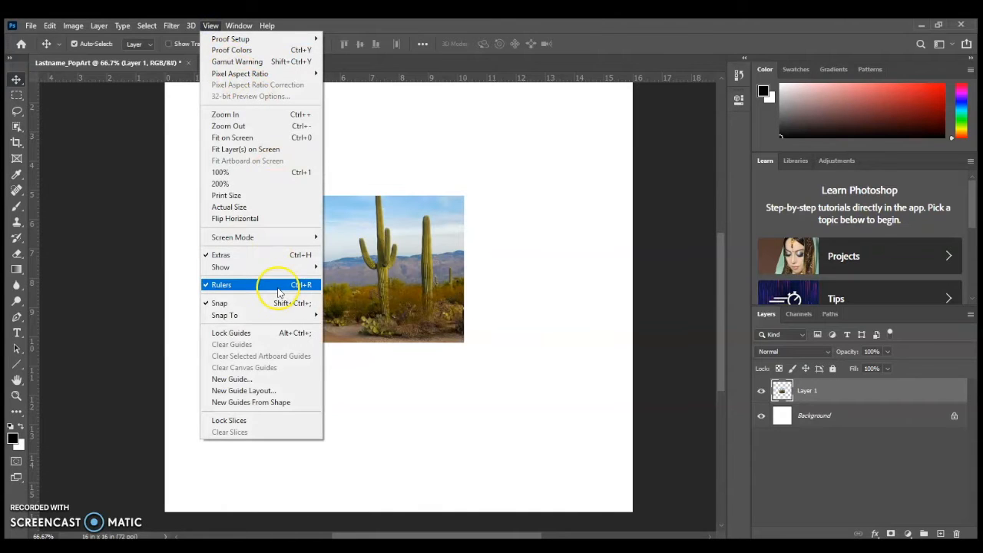
click(138, 322)
right_click(376, 78)
click(120, 161)
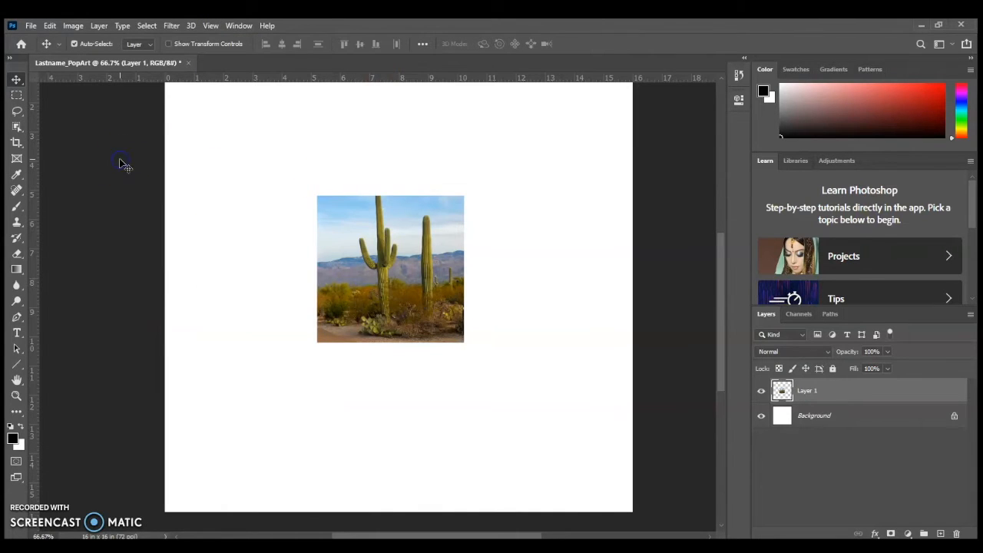
Place a horizontal and a vertical guide at the 8 in marks to divide the canvas into four equal quadrants.
click(409, 77)
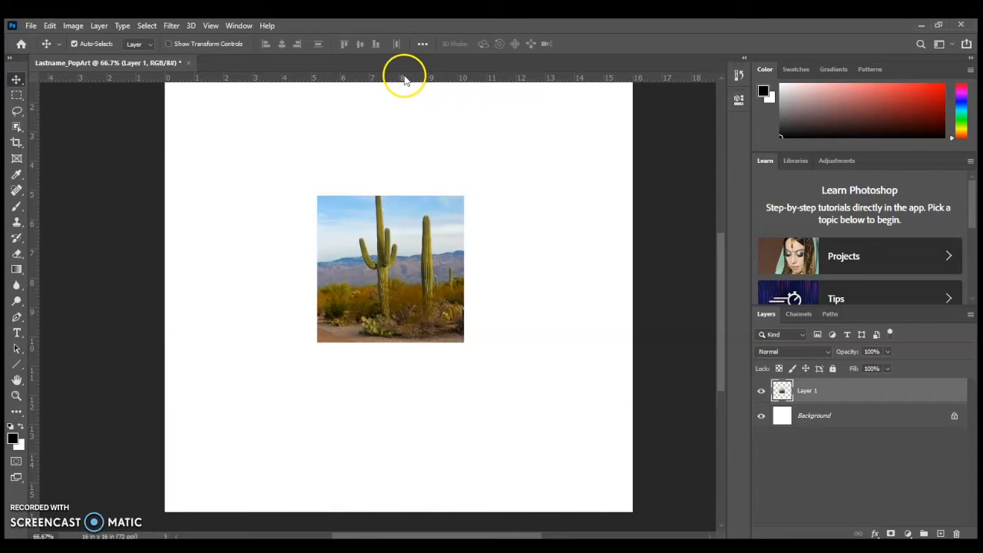
drag(407, 80, 384, 282)
click(31, 223)
drag(31, 224, 395, 287)
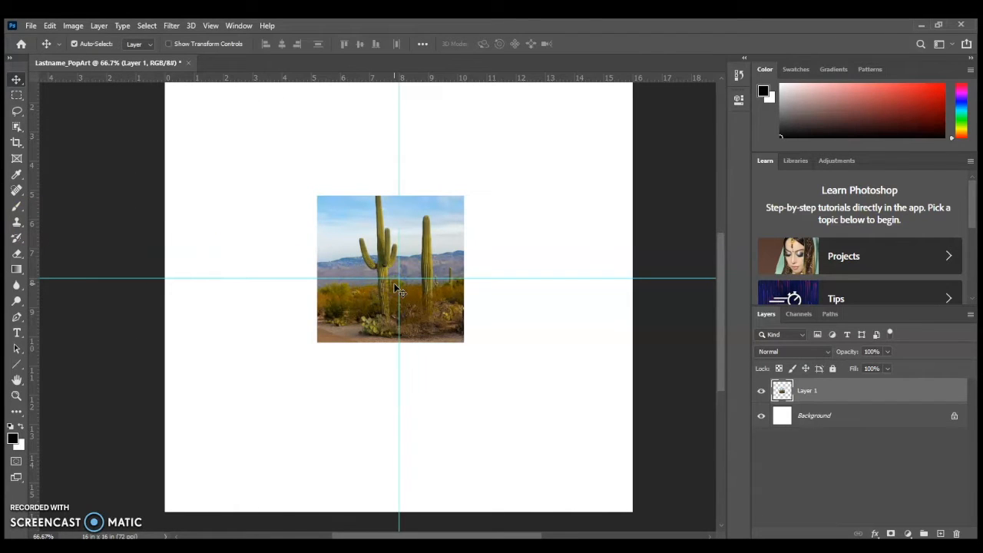
Move the cropped cactus square on Layer 1 toward the upper-left quadrant of the canvas.
scroll(323, 269, up, 3)
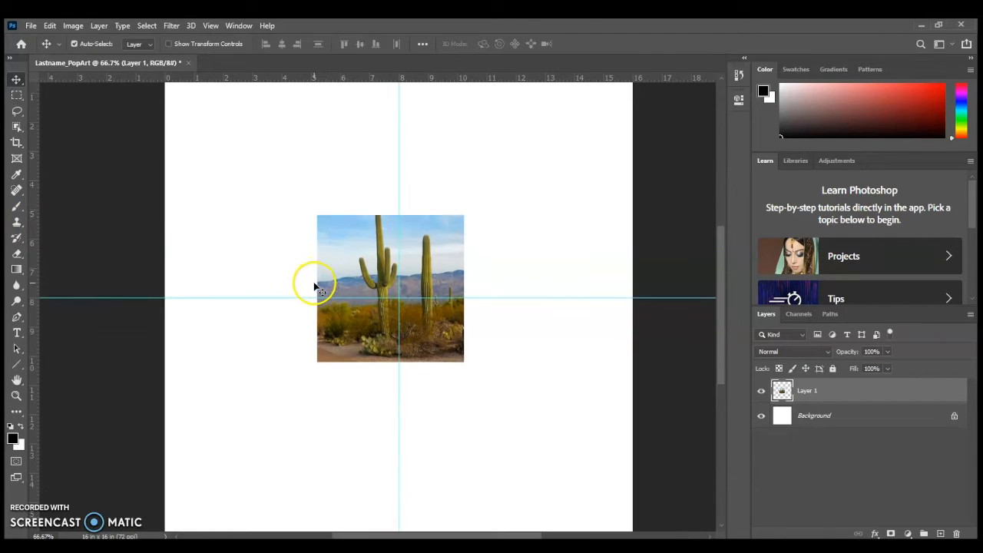
drag(440, 381, 338, 309)
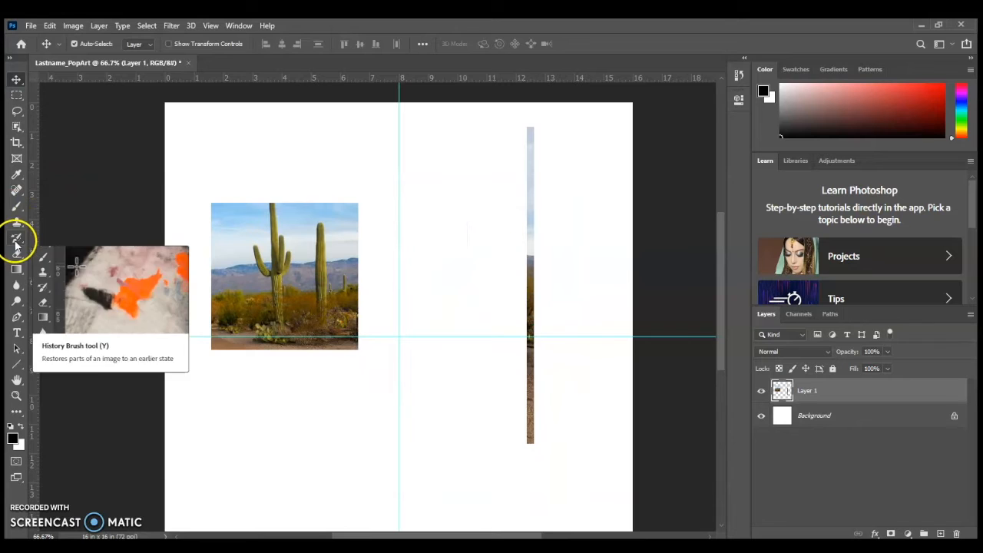
Select the upper colour areas of the leftover photo strip in the upper-right quadrant with the Magic Wand and delete them.
click(16, 113)
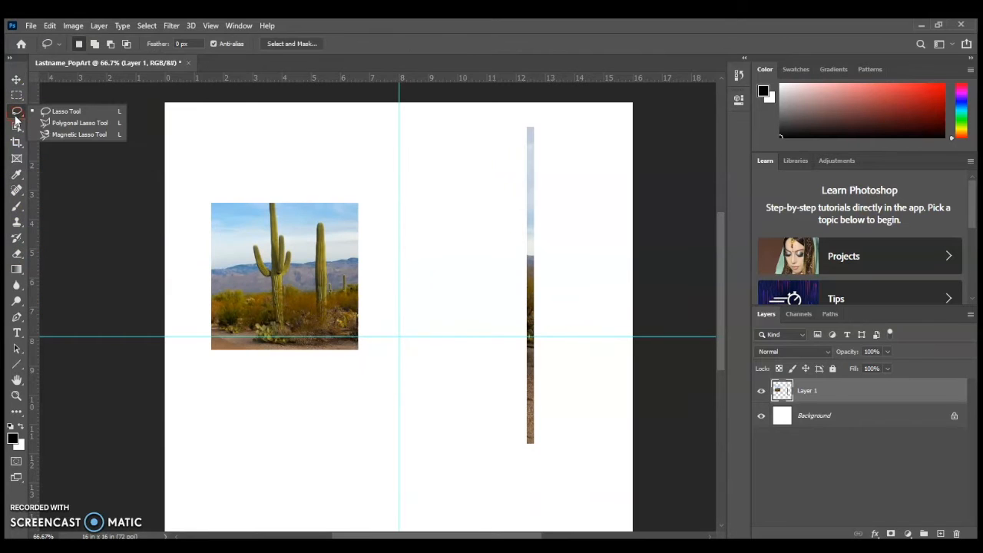
click(16, 96)
click(16, 127)
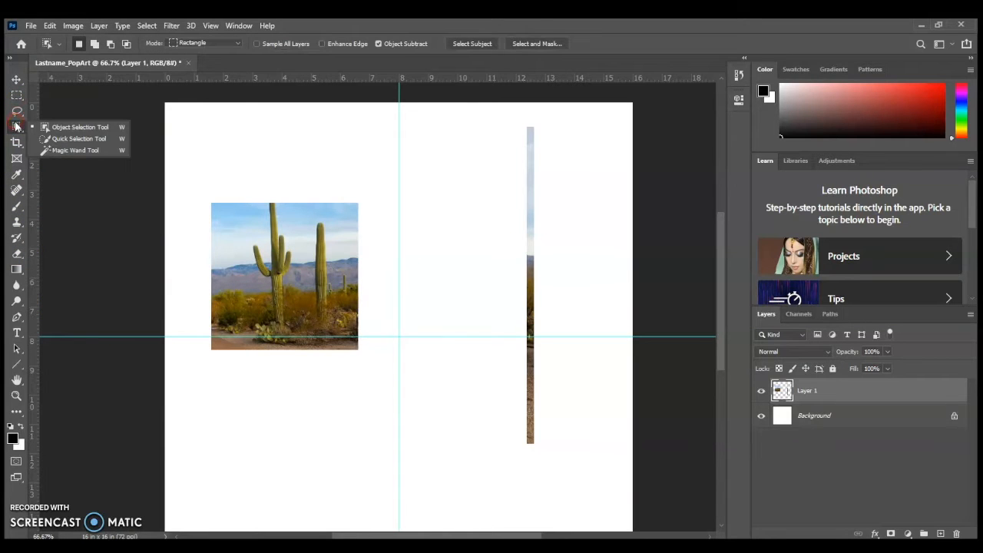
click(70, 148)
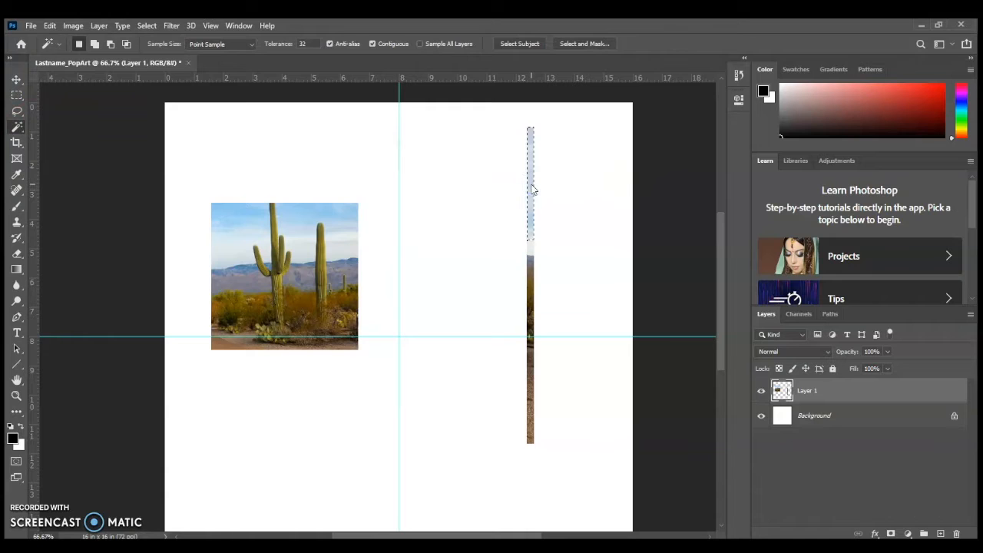
click(529, 265)
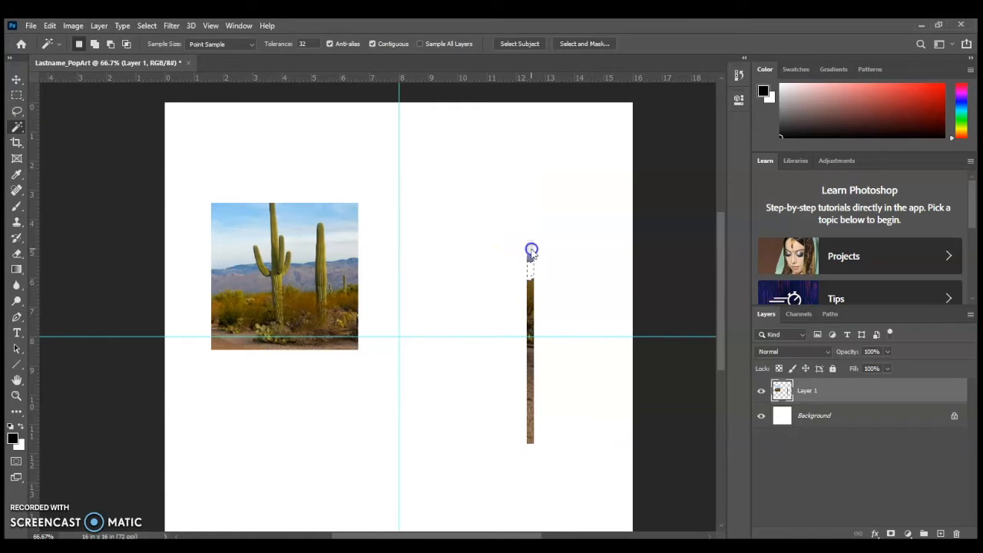
click(530, 304)
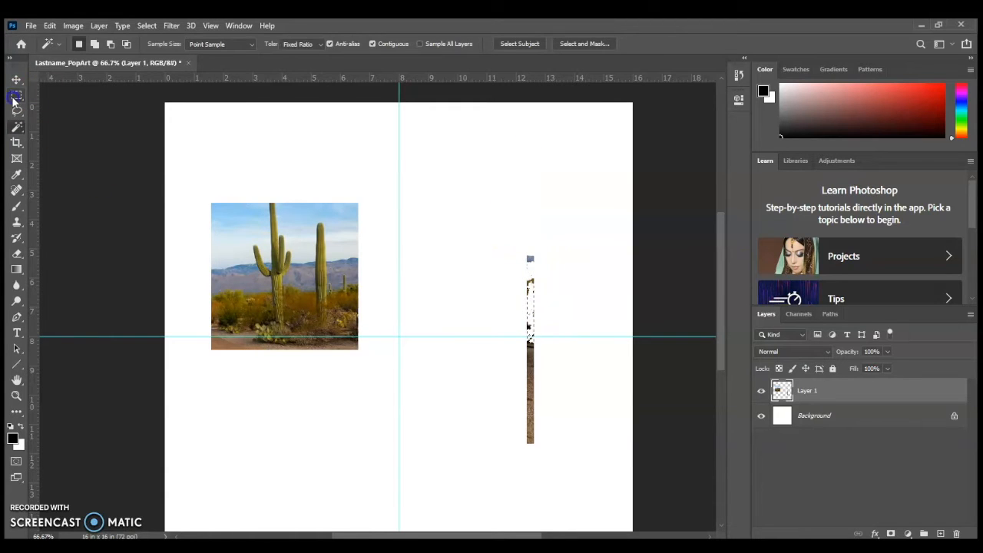
Draw an unconstrained rectangular selection around the rest of the leftover photo strip, delete it, and clear the selection.
click(16, 95)
click(301, 44)
click(303, 55)
drag(504, 221, 551, 489)
key(Delete)
click(195, 136)
Move the cactus square to the canvas's upper-left corner and scale it proportionally to about 159% to fill that quadrant.
click(17, 80)
drag(320, 312, 302, 231)
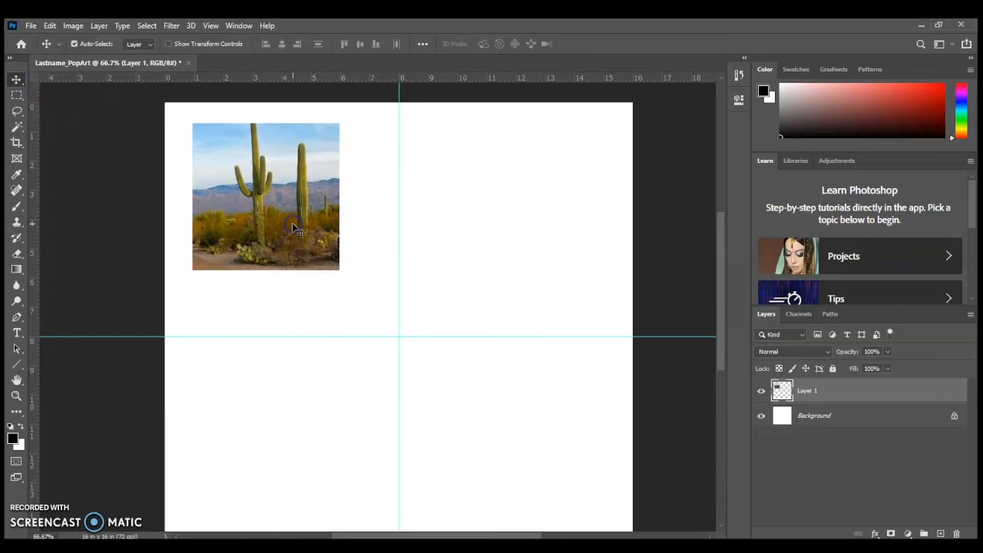
click(74, 26)
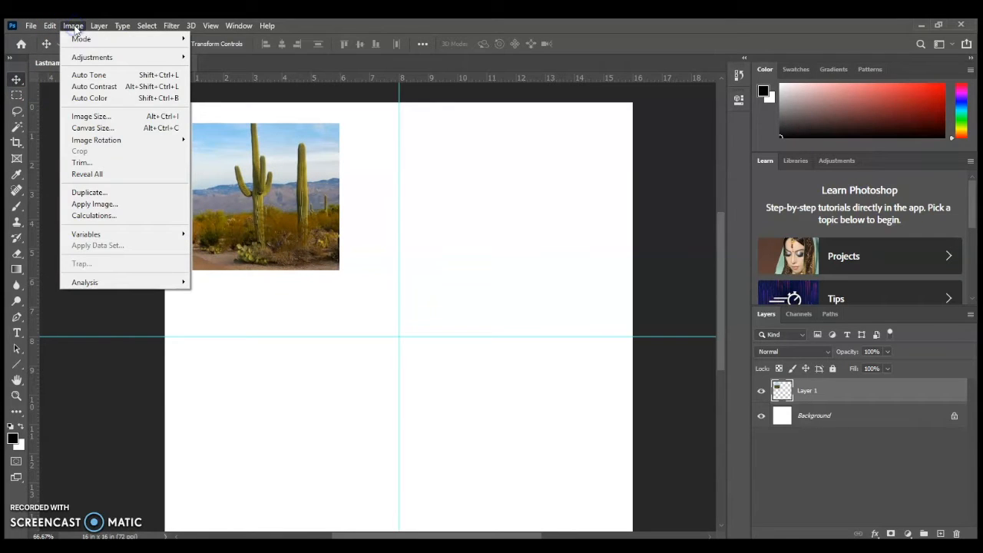
mouse_move(50, 26)
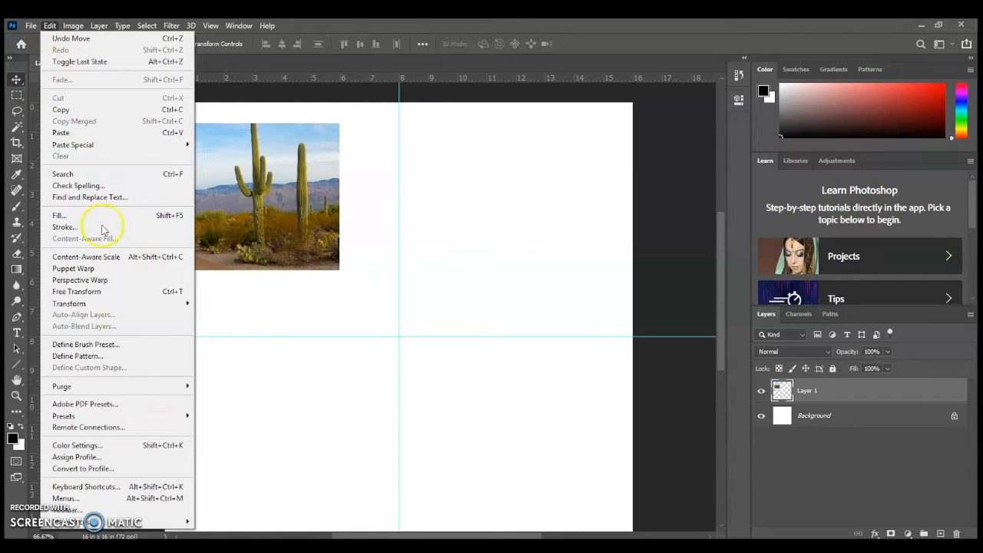
click(204, 320)
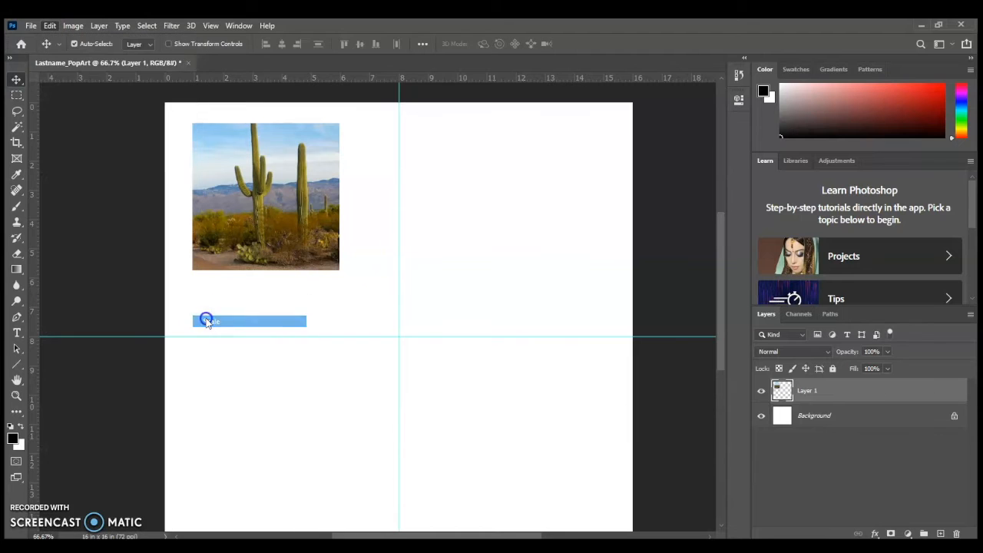
drag(339, 270, 396, 329)
drag(345, 259, 316, 237)
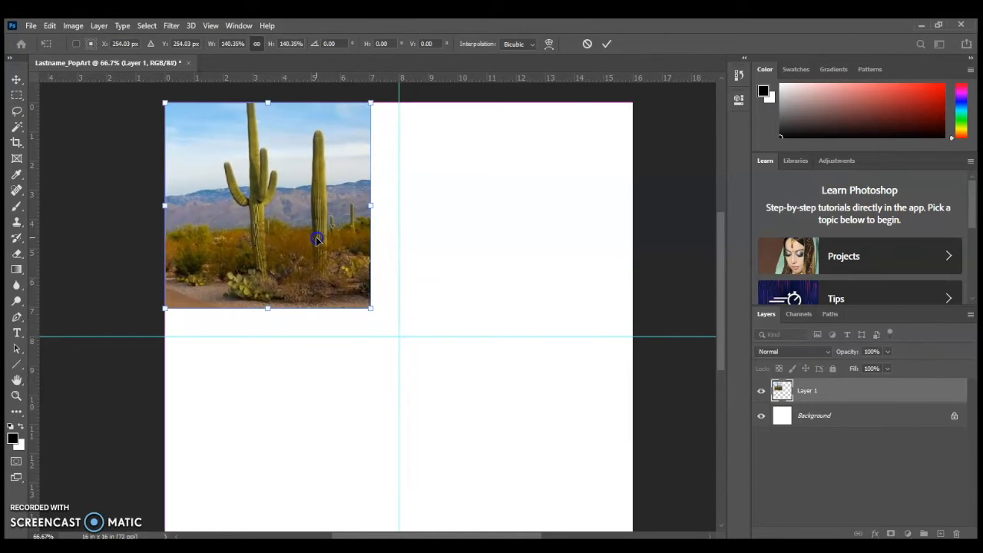
drag(372, 308, 397, 335)
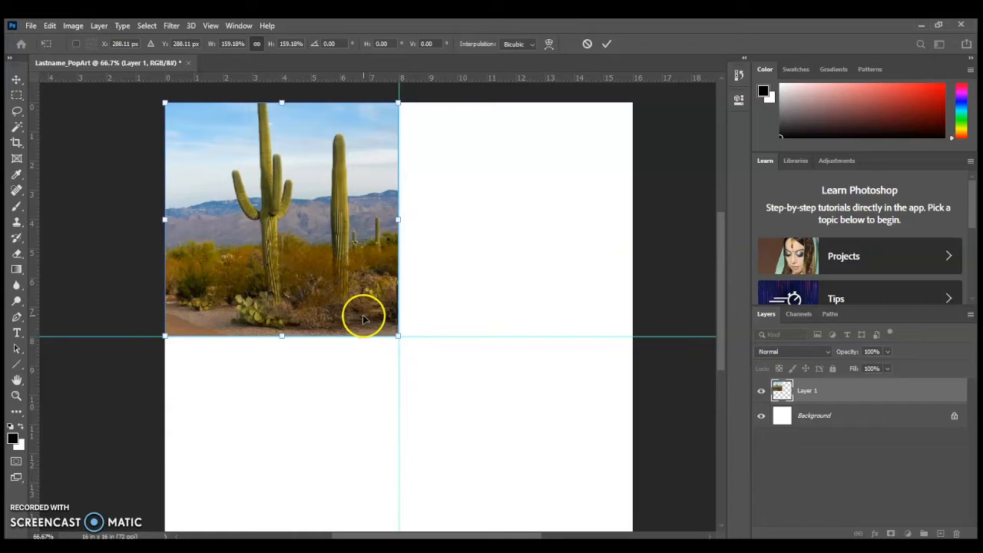
key(Return)
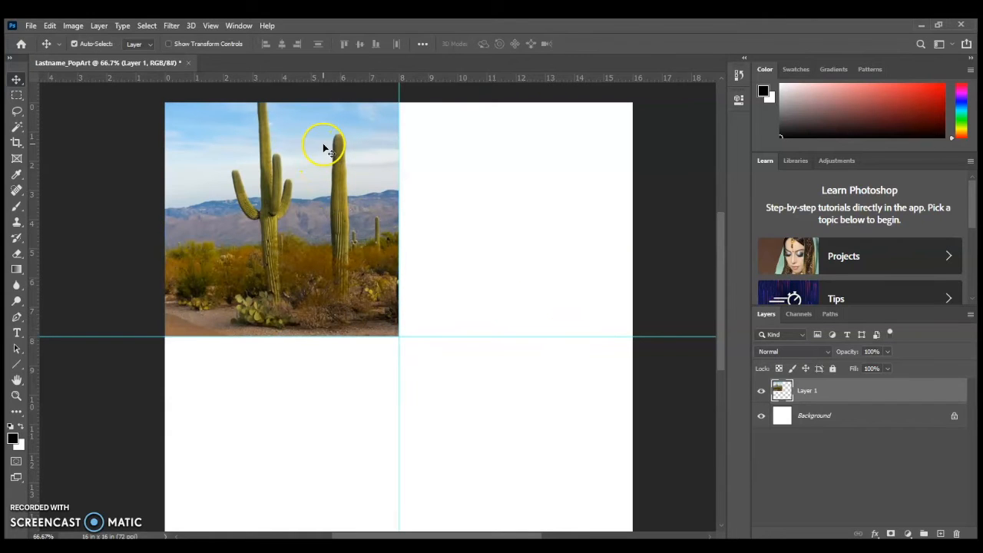
click(55, 27)
mouse_move(99, 26)
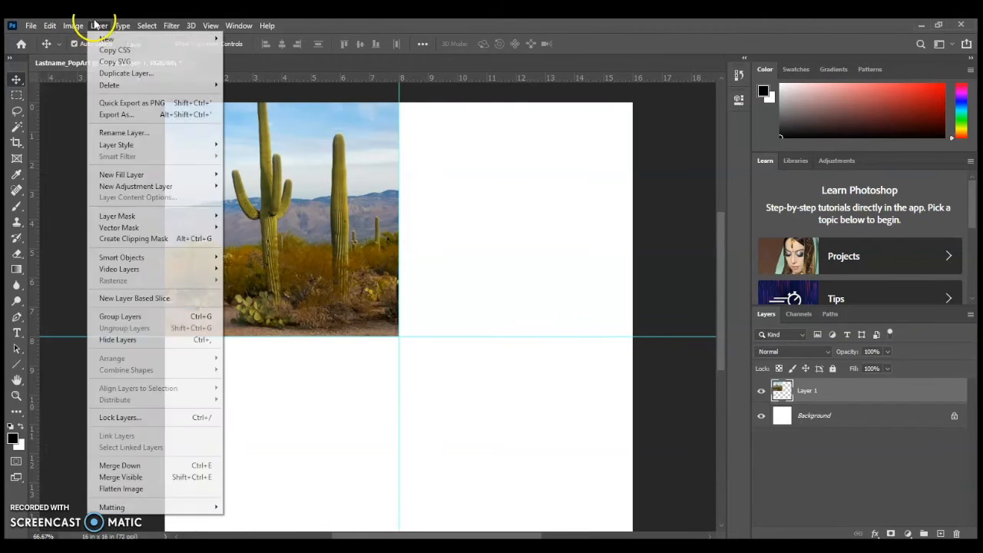
mouse_move(211, 259)
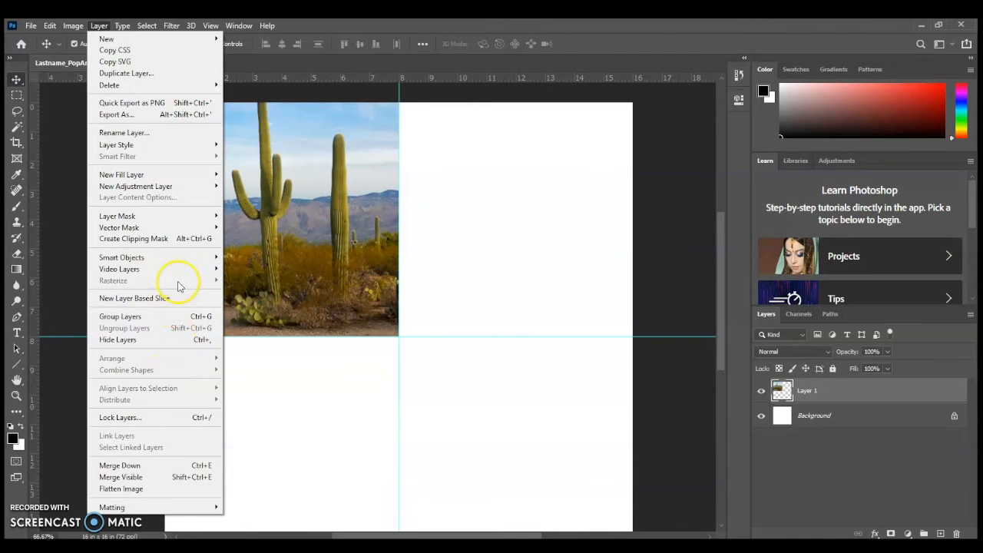
click(417, 331)
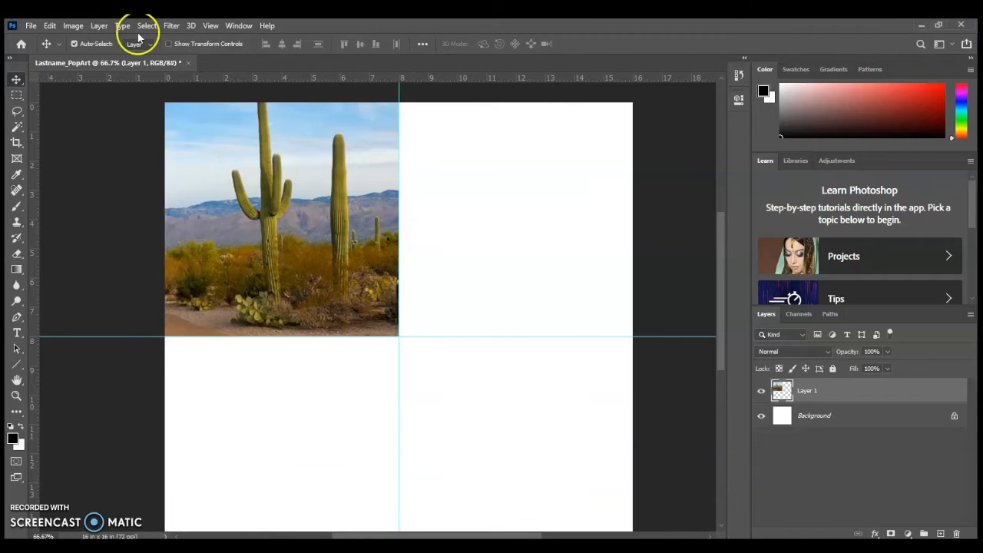
Posterize the cactus picture on Layer 1 with 4 levels, after trying higher and lower level counts.
click(77, 28)
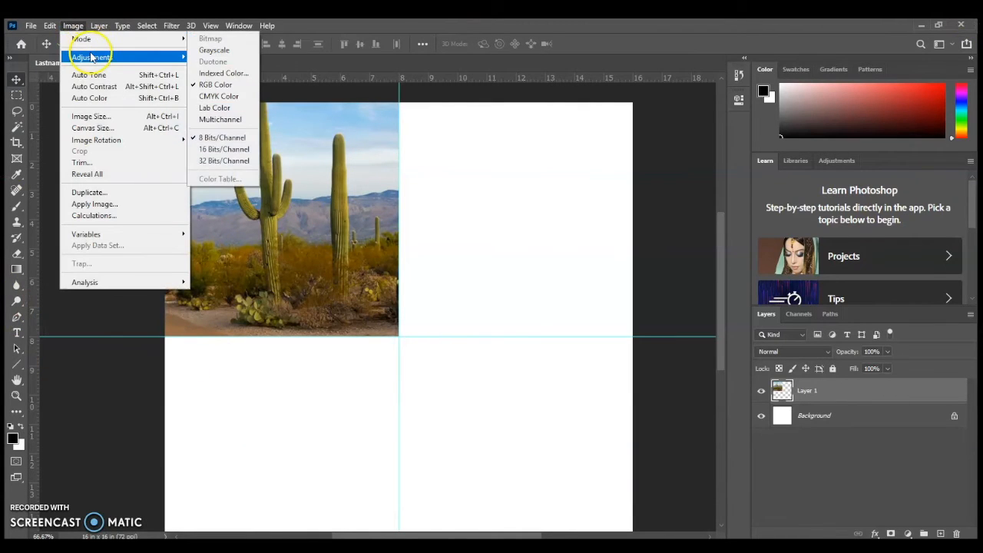
mouse_move(91, 57)
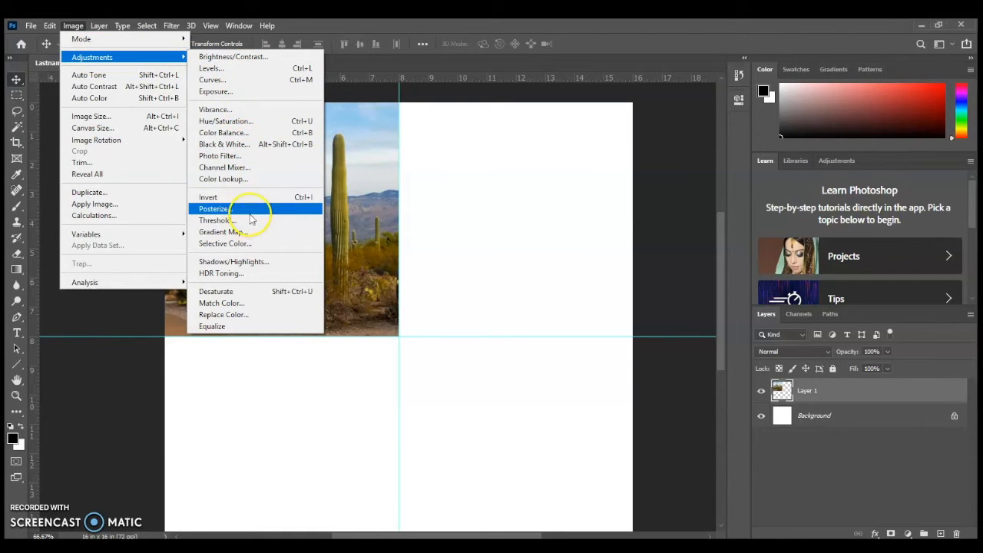
click(252, 209)
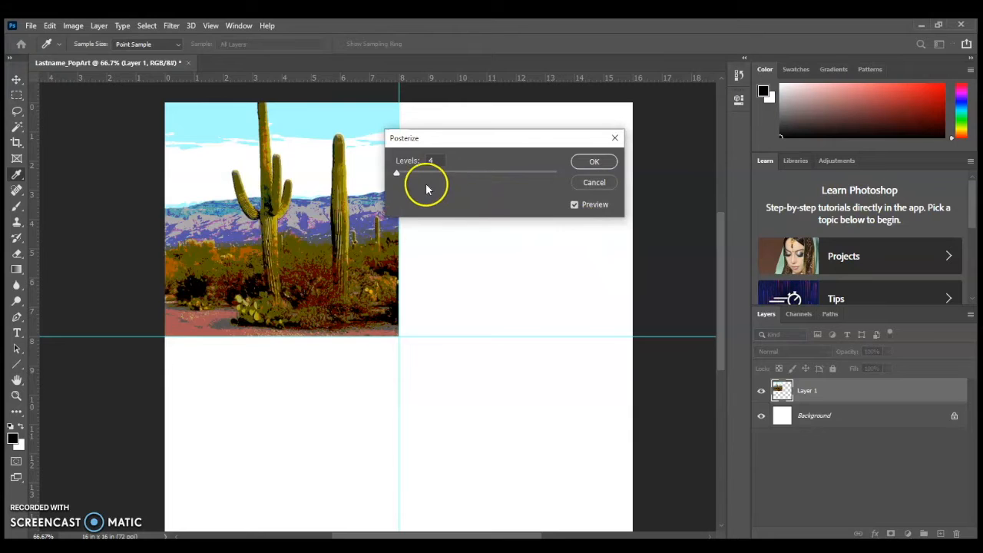
drag(400, 175, 397, 175)
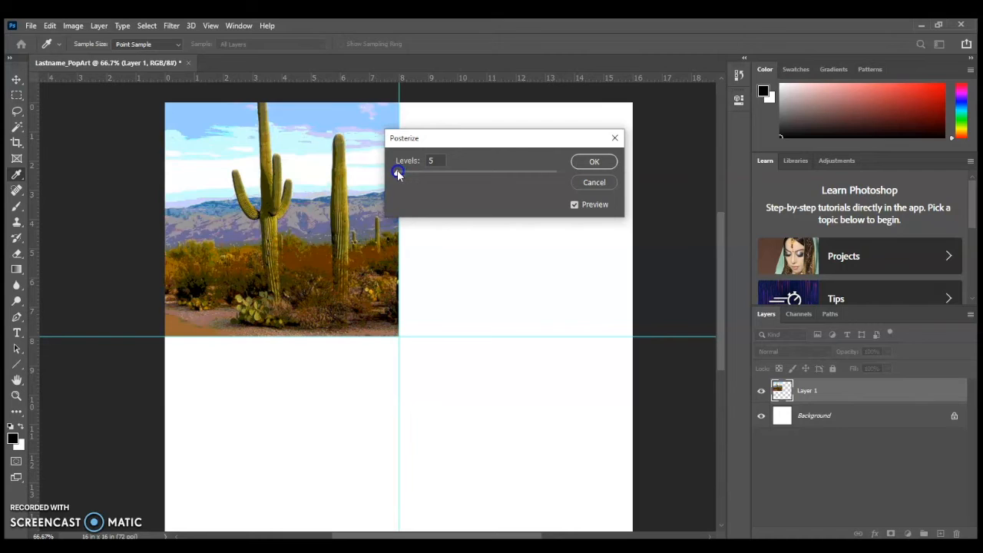
drag(396, 174, 395, 174)
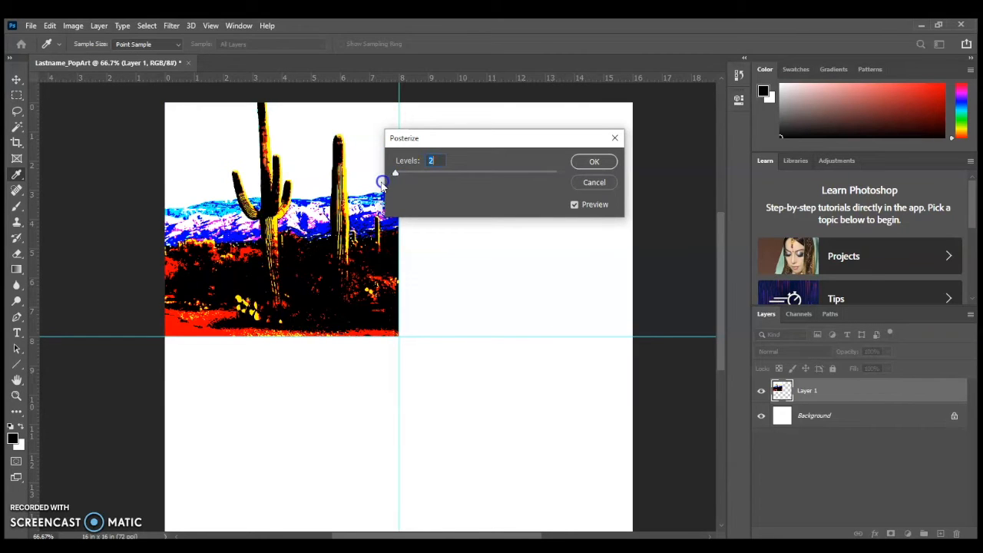
drag(391, 174, 397, 176)
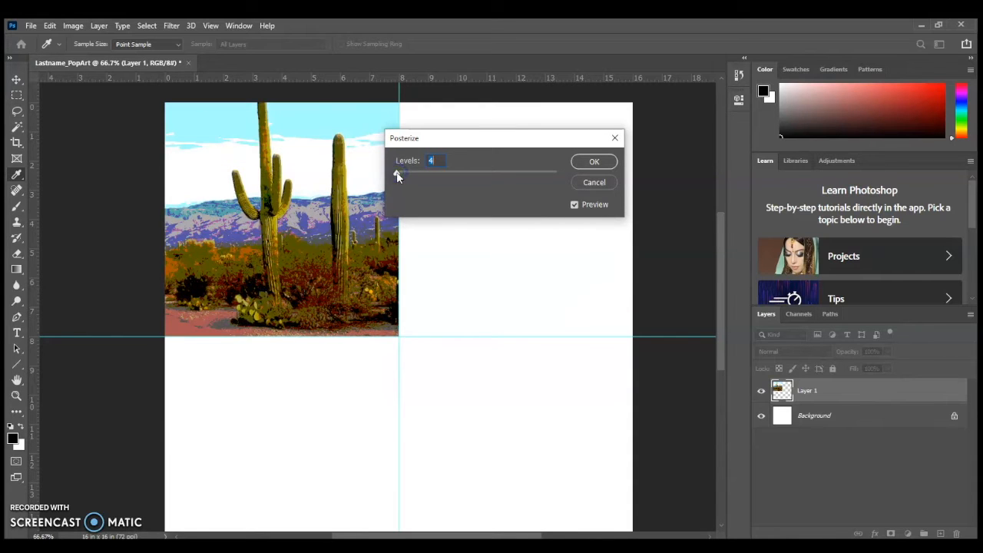
mouse_move(397, 175)
mouse_down()
mouse_move(431, 160)
mouse_move(409, 162)
mouse_up()
text(4)
click(594, 163)
click(567, 178)
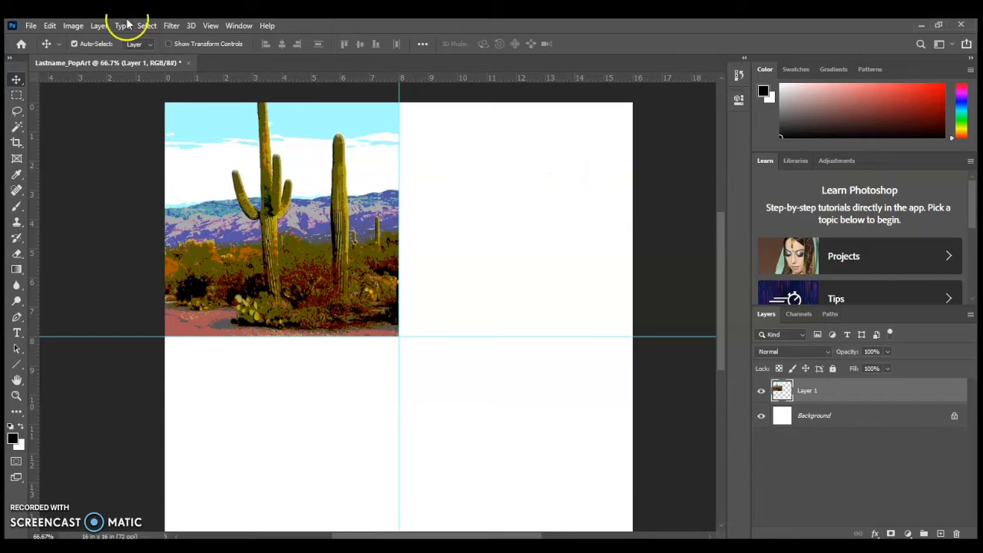
Raise the contrast of the posterized cactus picture to about 42, keeping its brightness at 0.
click(69, 26)
click(94, 58)
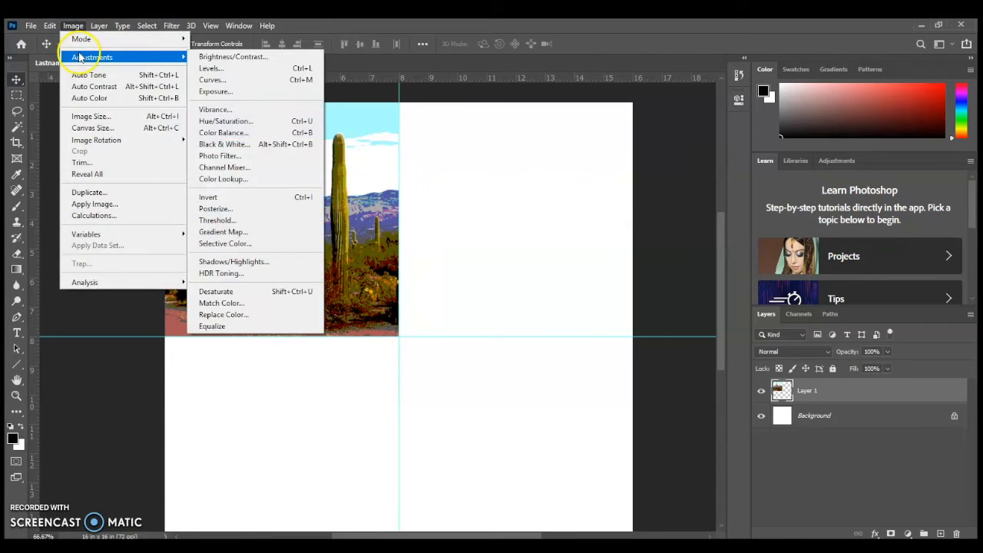
click(256, 68)
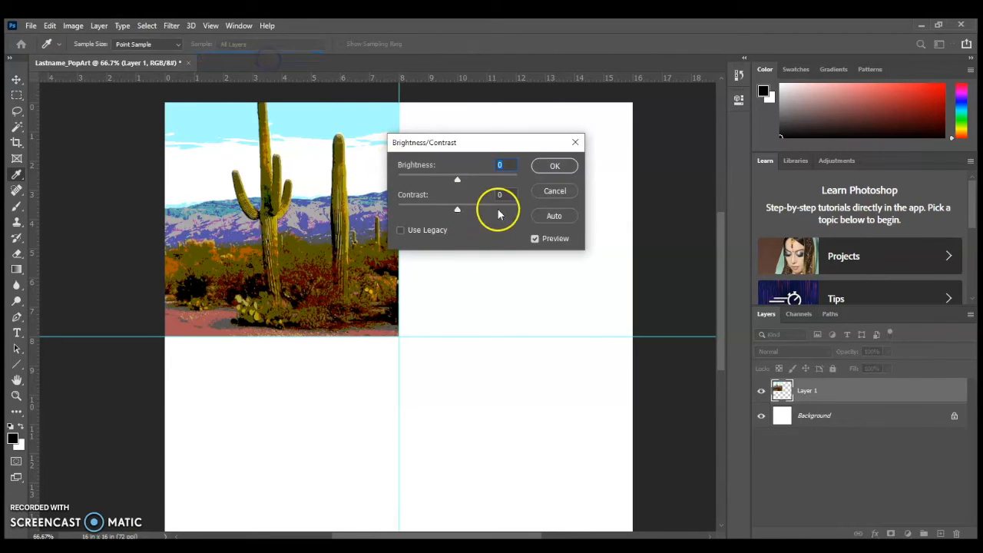
drag(459, 212, 483, 208)
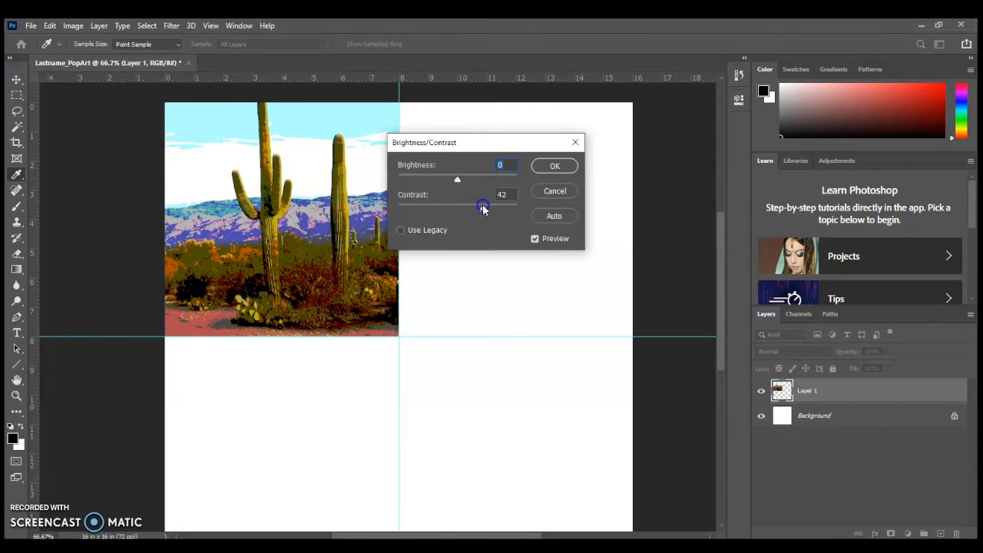
mouse_move(482, 209)
mouse_down()
mouse_move(457, 206)
mouse_move(484, 209)
mouse_up()
mouse_move(458, 179)
mouse_down()
mouse_move(473, 182)
mouse_move(446, 191)
mouse_move(461, 190)
mouse_up()
click(507, 169)
text(0)
click(534, 239)
click(550, 165)
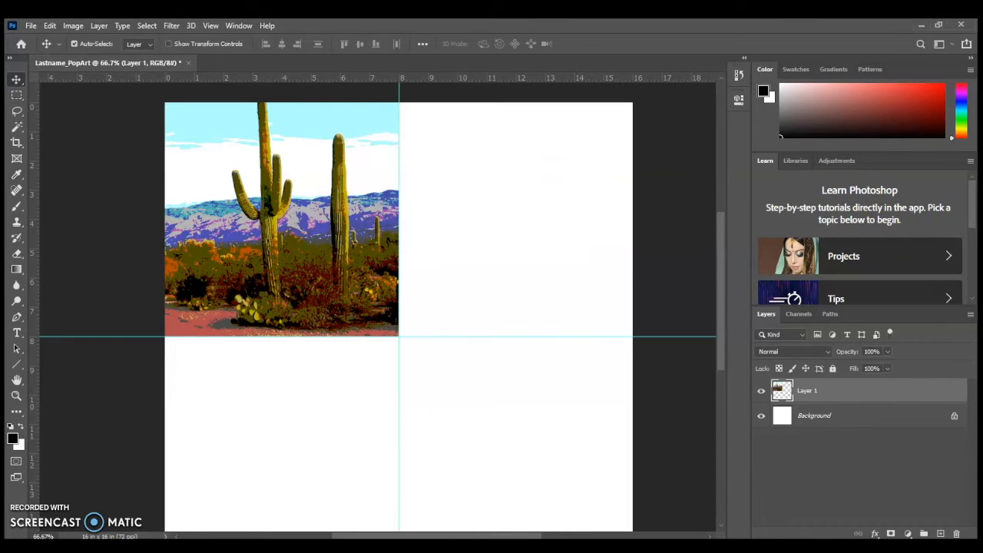
Adjust the cactus picture's master Hue to +145 and Saturation to +28.
click(69, 25)
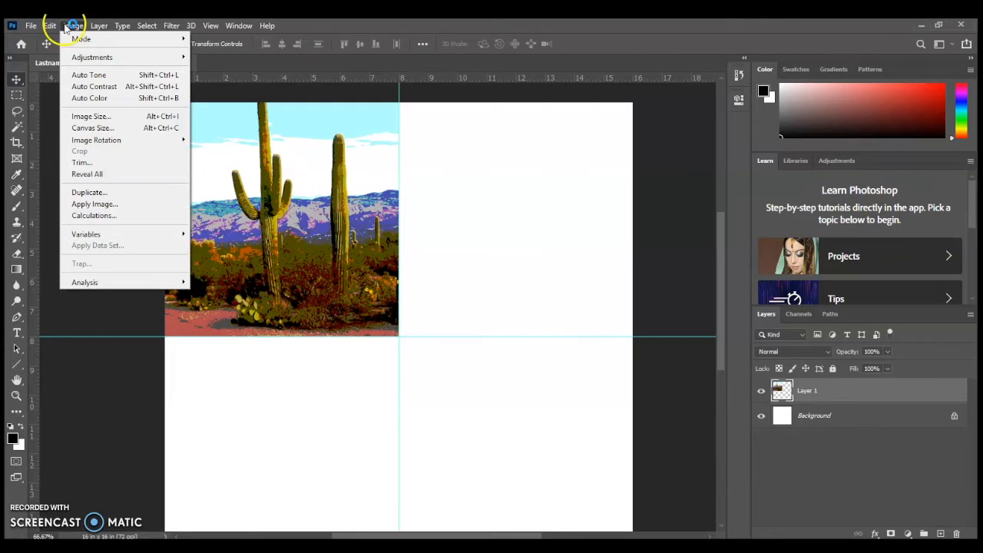
mouse_move(91, 57)
click(257, 122)
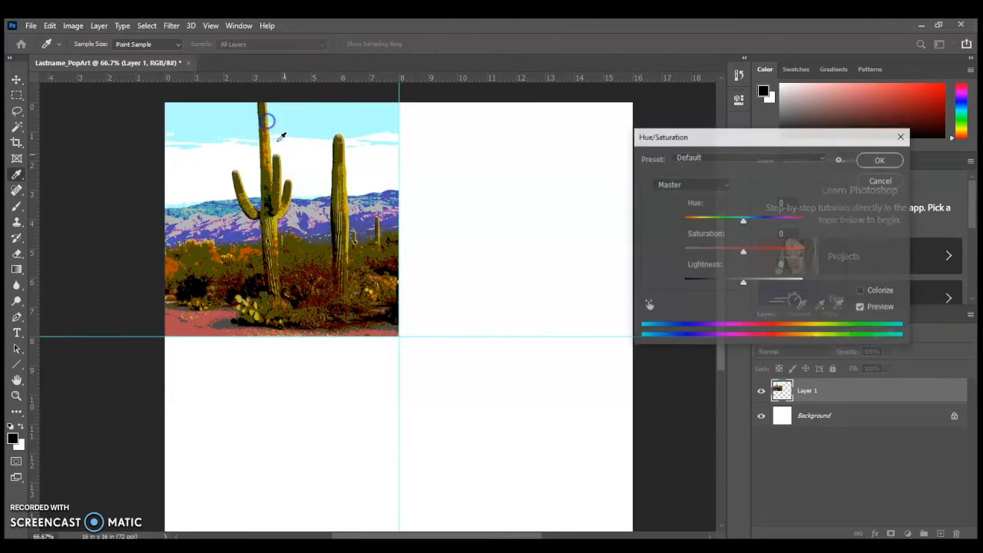
drag(772, 139, 569, 162)
drag(542, 246, 593, 248)
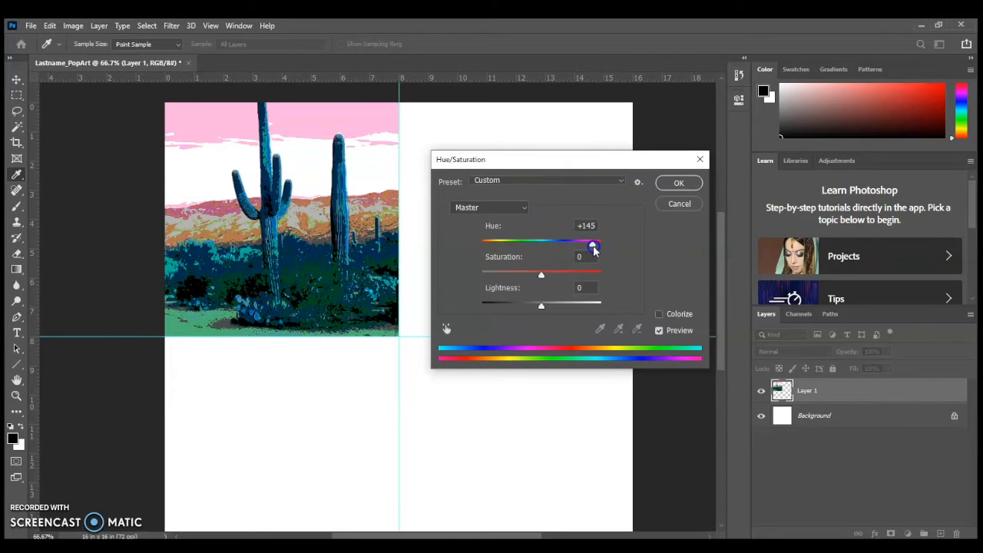
drag(541, 274, 559, 275)
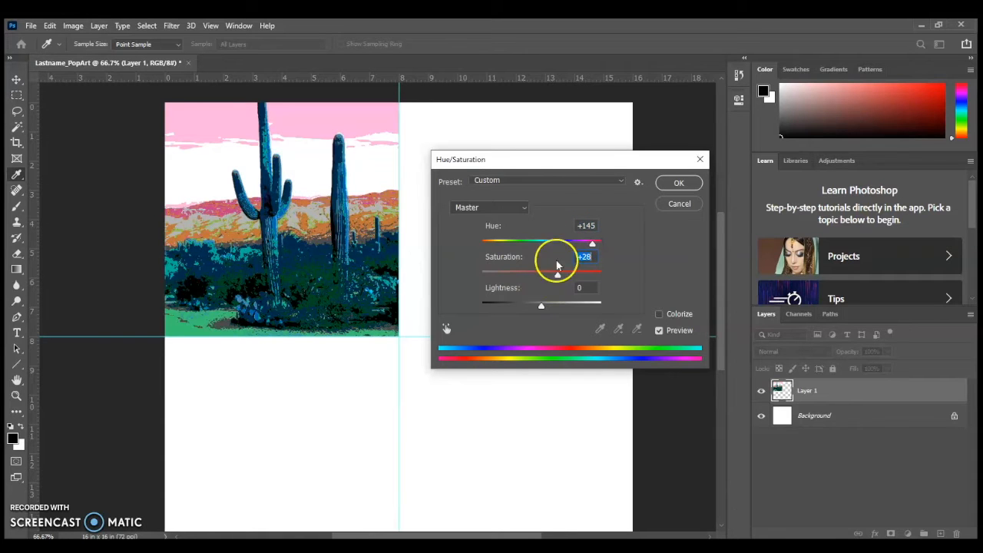
Try separate hue shifts for the Reds and Greens, reset each hue to 0, and apply the Hue/Saturation adjustment.
click(507, 207)
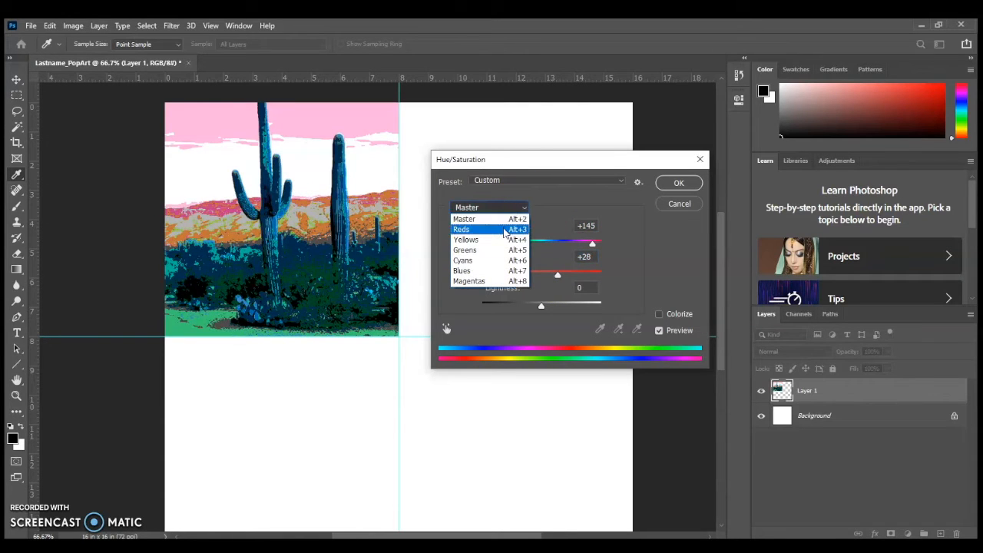
click(510, 229)
click(540, 244)
mouse_move(540, 244)
mouse_down()
mouse_move(570, 247)
mouse_move(493, 245)
mouse_move(558, 251)
mouse_up()
click(590, 250)
text(0)
click(498, 211)
click(496, 252)
drag(540, 243, 586, 243)
text(0)
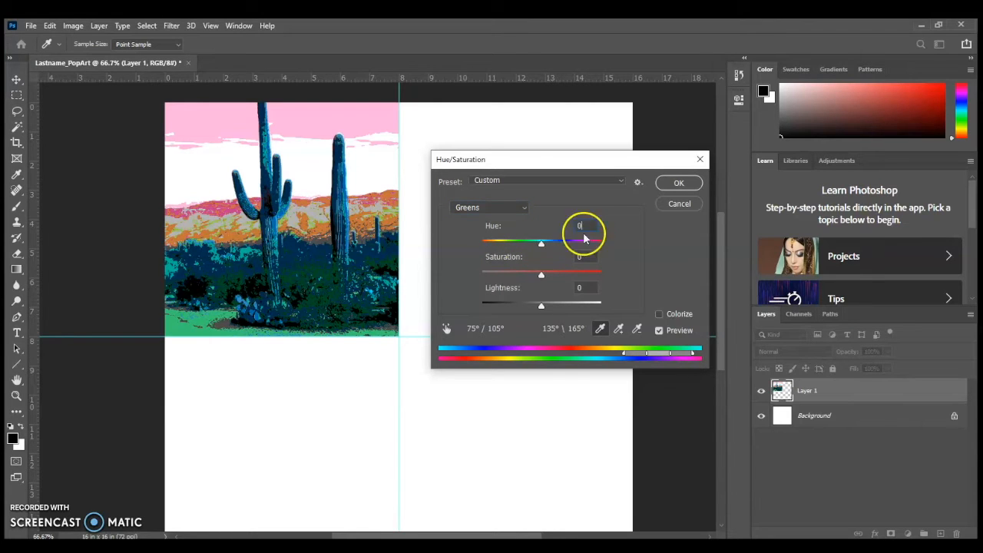
click(680, 184)
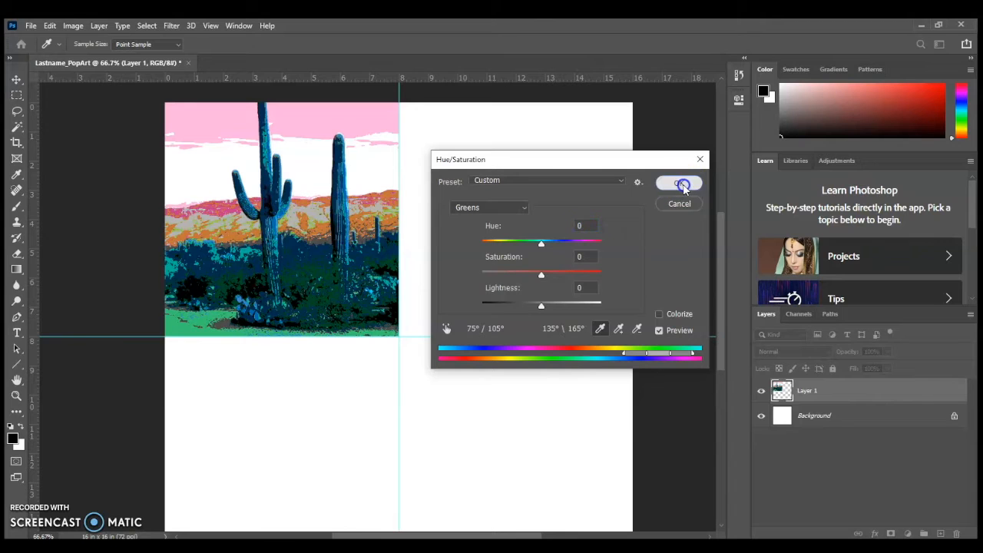
Rename the cactus picture's layer, Layer 1, as "Top Left".
right_click(815, 392)
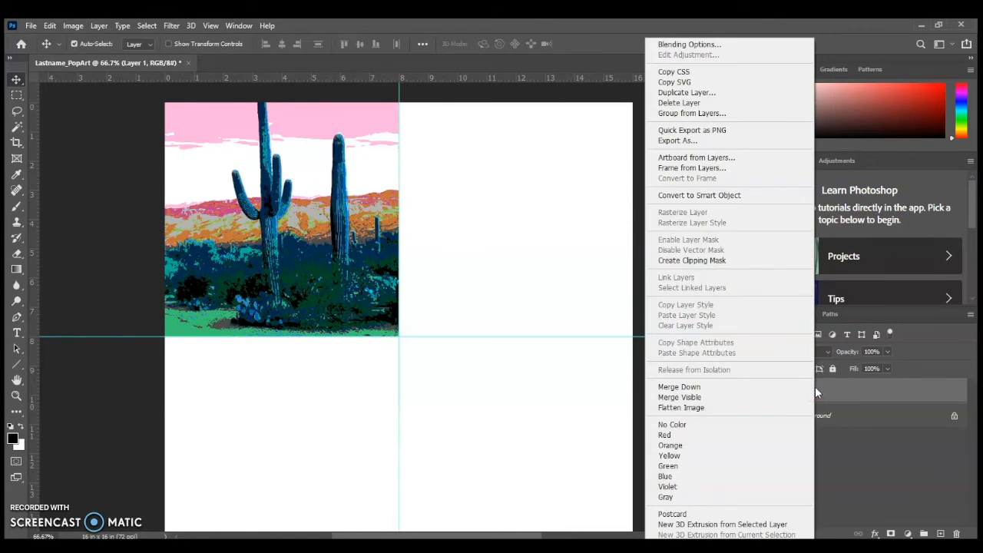
click(812, 389)
double_click(808, 391)
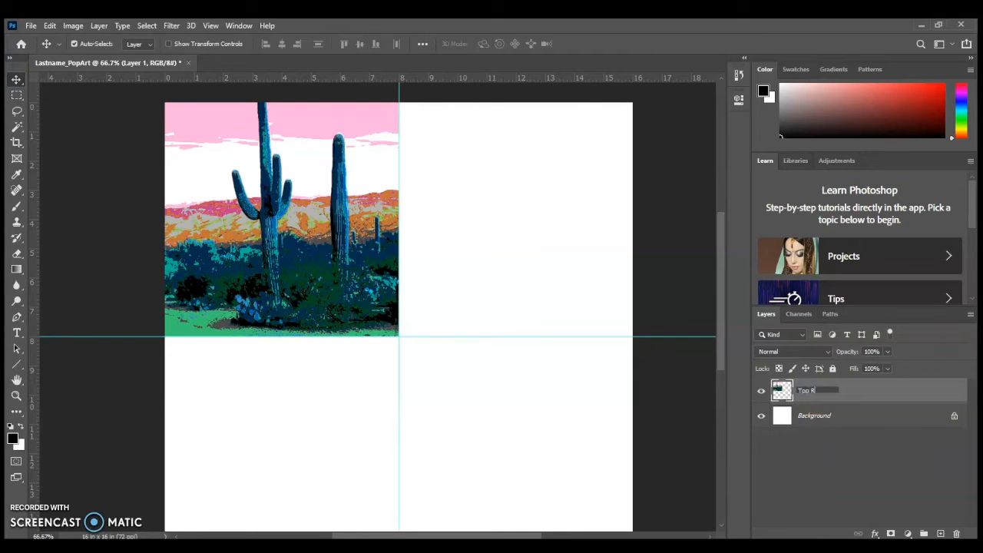
text(Top Left)
key(Return)
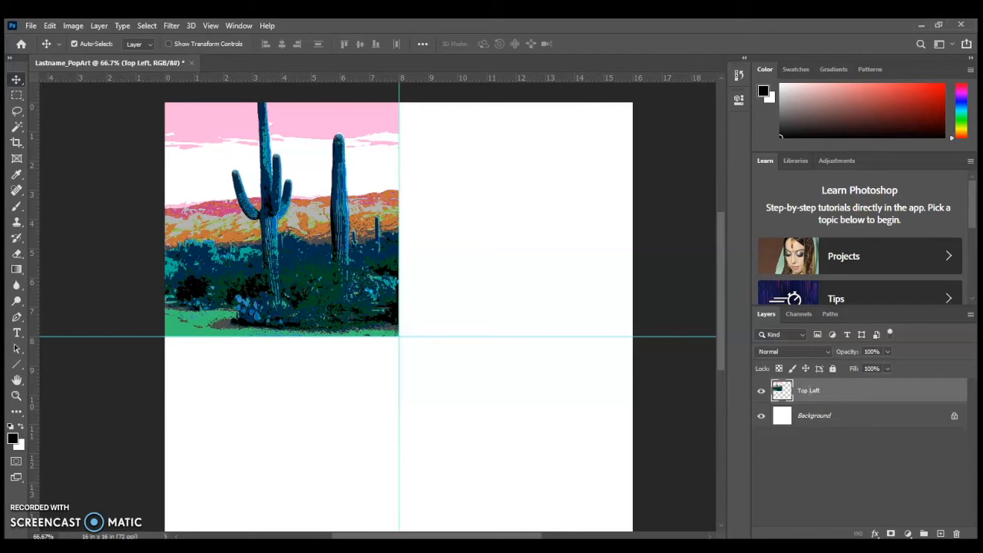
Duplicate the Top Left layer as "Top Right" and move the copy into the upper-right quadrant, snapped to the guides.
right_click(808, 391)
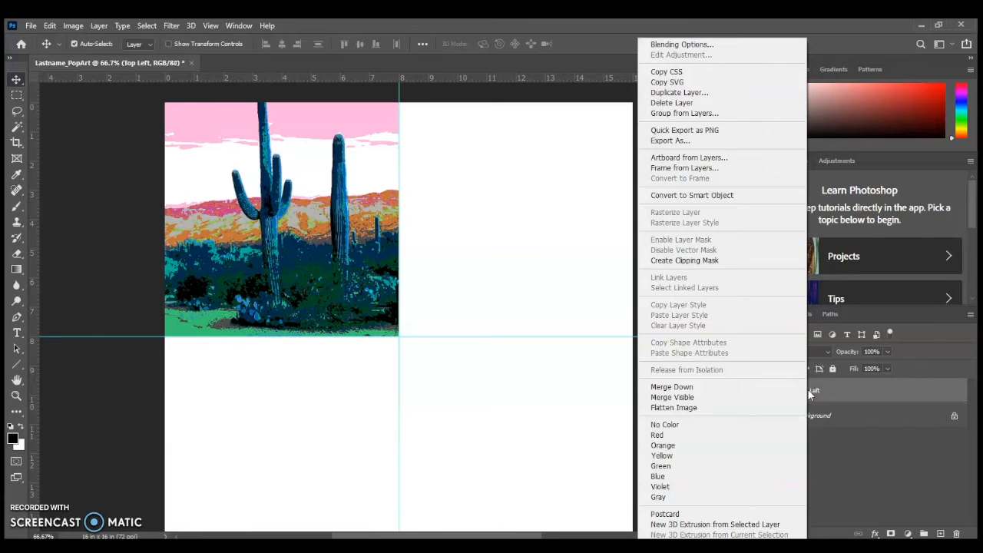
click(682, 92)
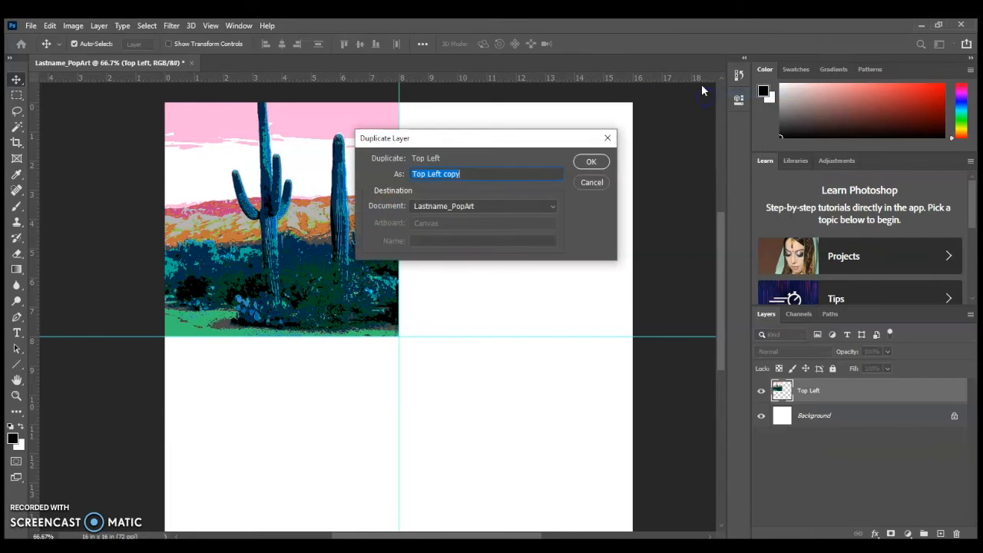
drag(473, 175, 430, 175)
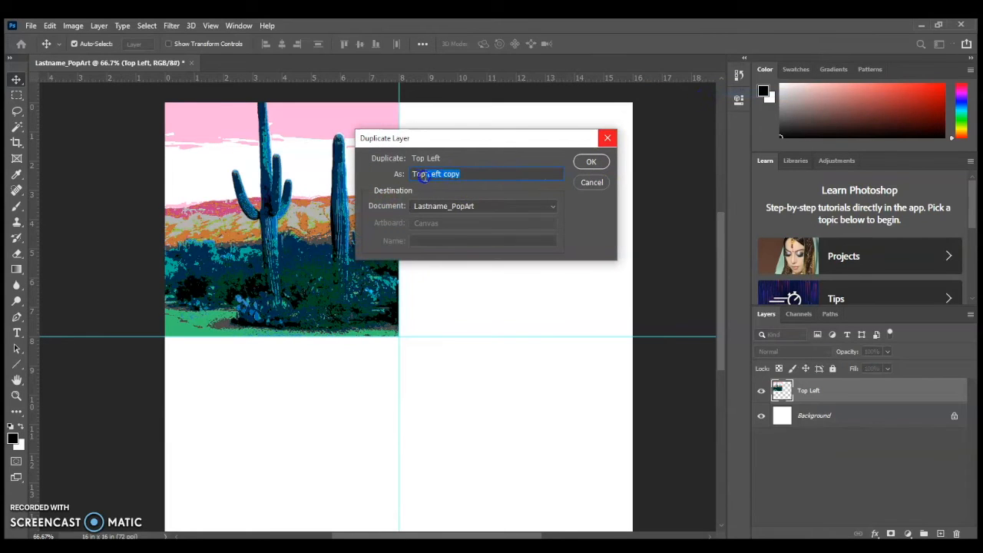
text(Right)
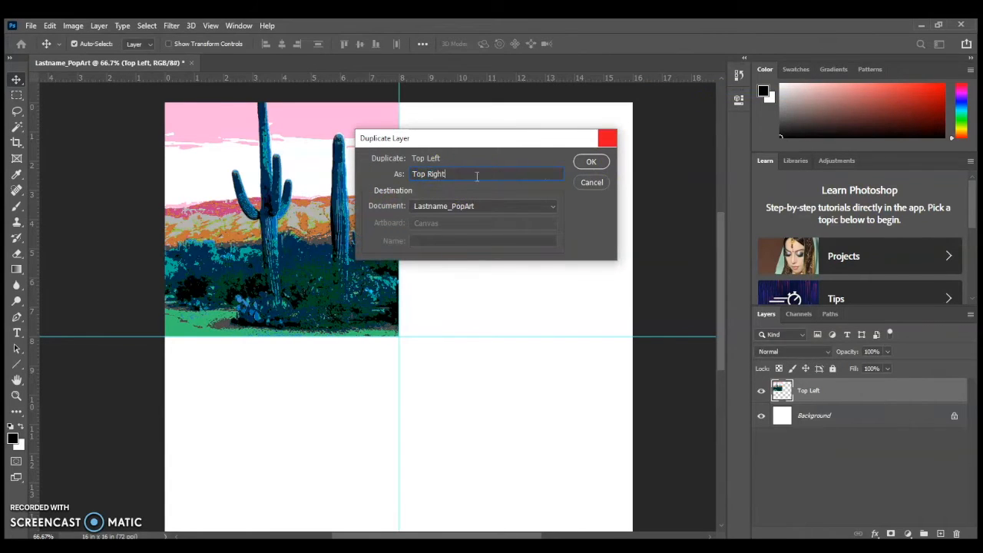
key(Return)
key(ctrl+plus)
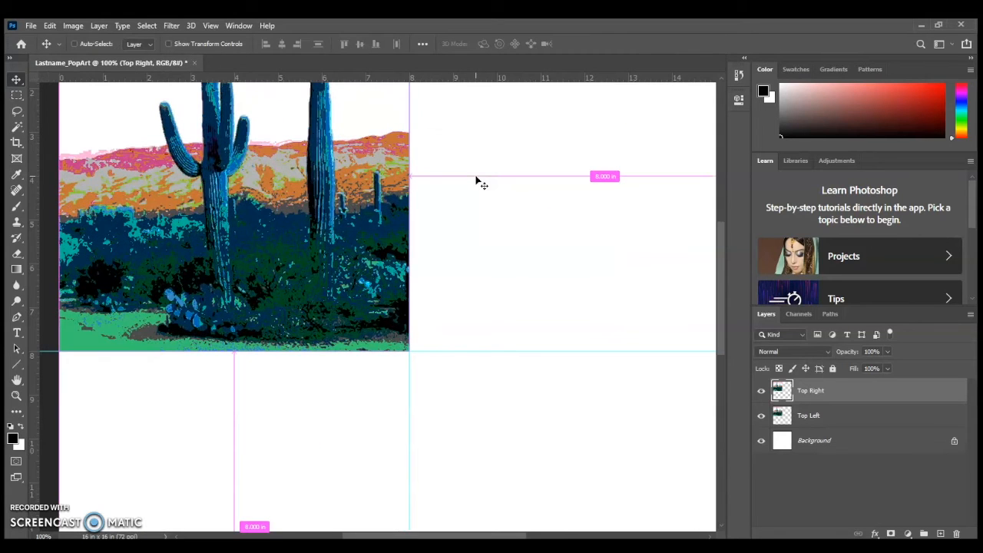
key(ctrl+0)
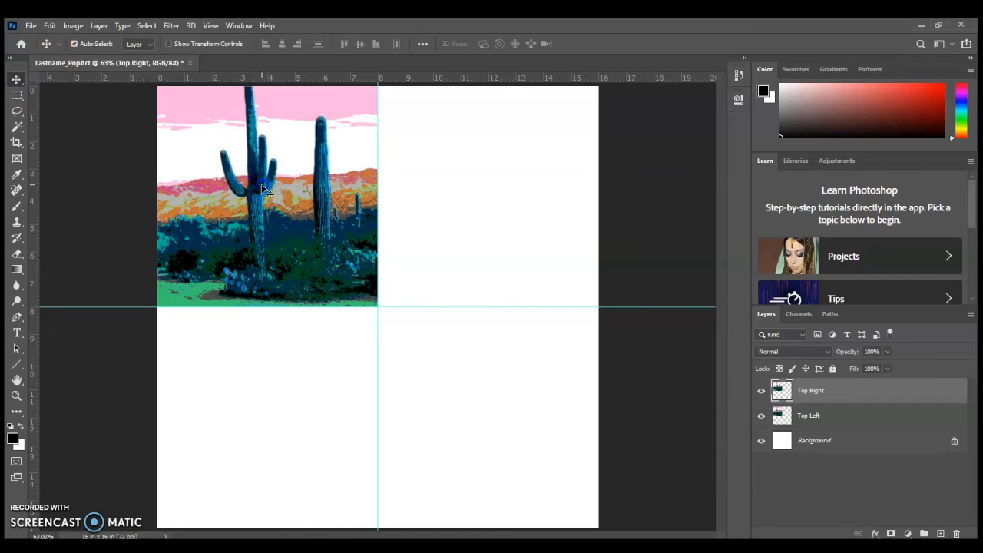
drag(263, 191, 479, 186)
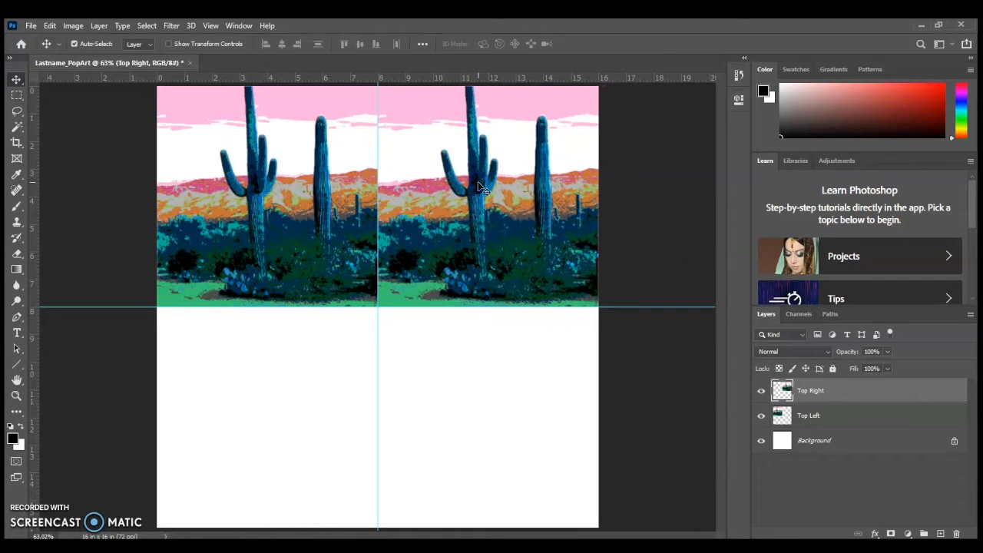
Start a Hue/Saturation adjustment on the Top Right layer and set its master Hue to +147.
click(74, 25)
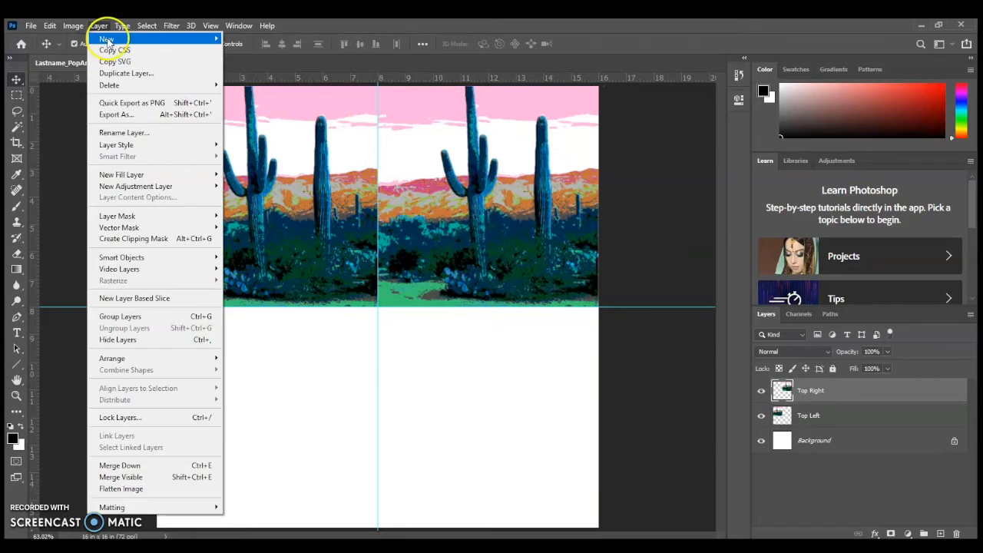
mouse_move(81, 63)
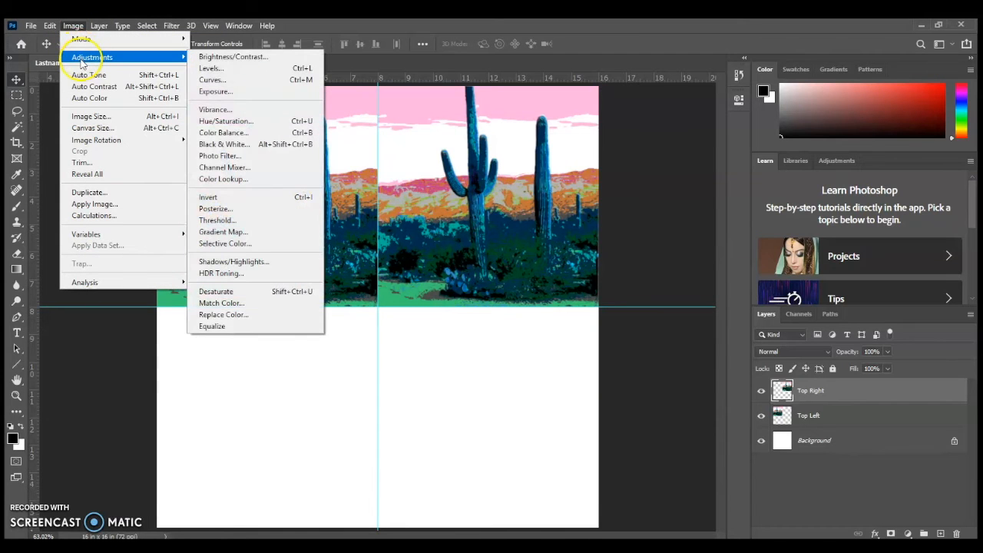
click(239, 121)
drag(563, 158, 241, 317)
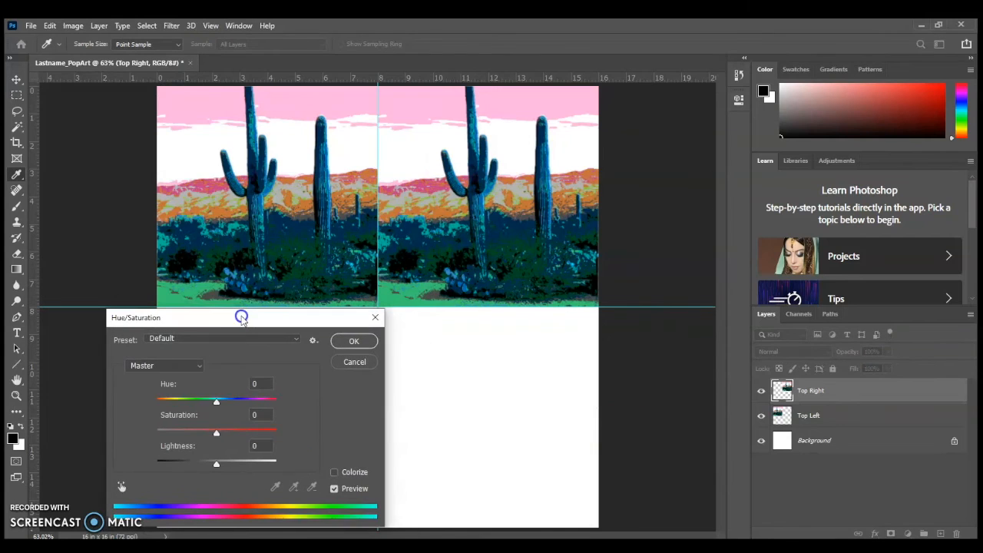
drag(215, 401, 268, 400)
Shift the Reds and Yellows hues of the Top Right picture to recolour its mountains blue and its sky mint green.
click(174, 365)
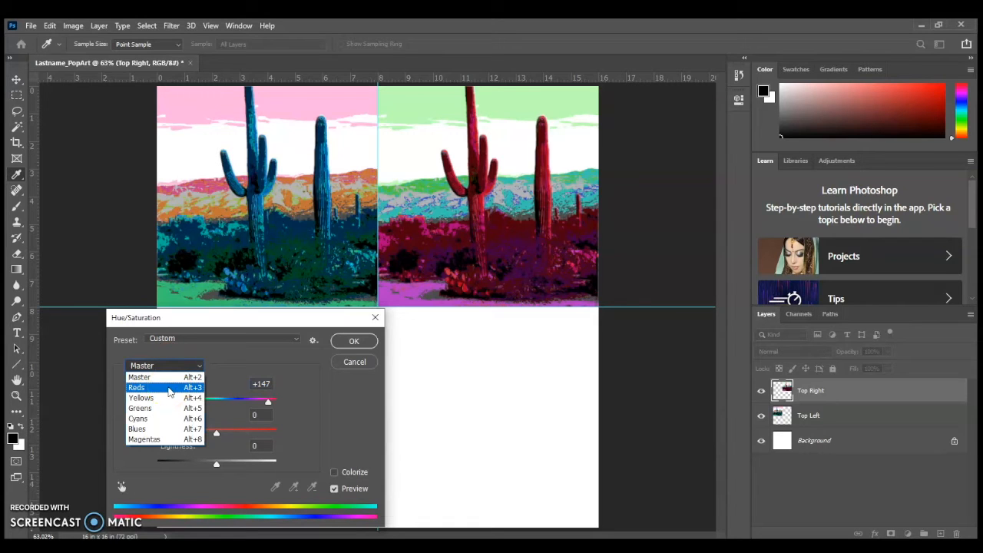
click(169, 389)
drag(216, 402, 260, 400)
click(178, 368)
click(180, 399)
drag(251, 403, 192, 405)
Set the Greens hue of the Top Right picture to +180.
click(163, 368)
click(196, 400)
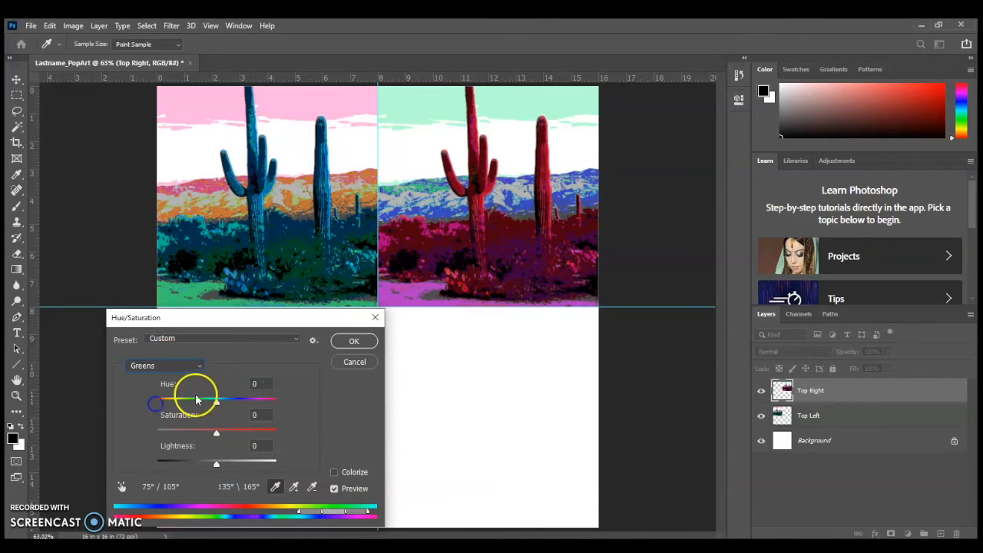
drag(215, 400, 292, 401)
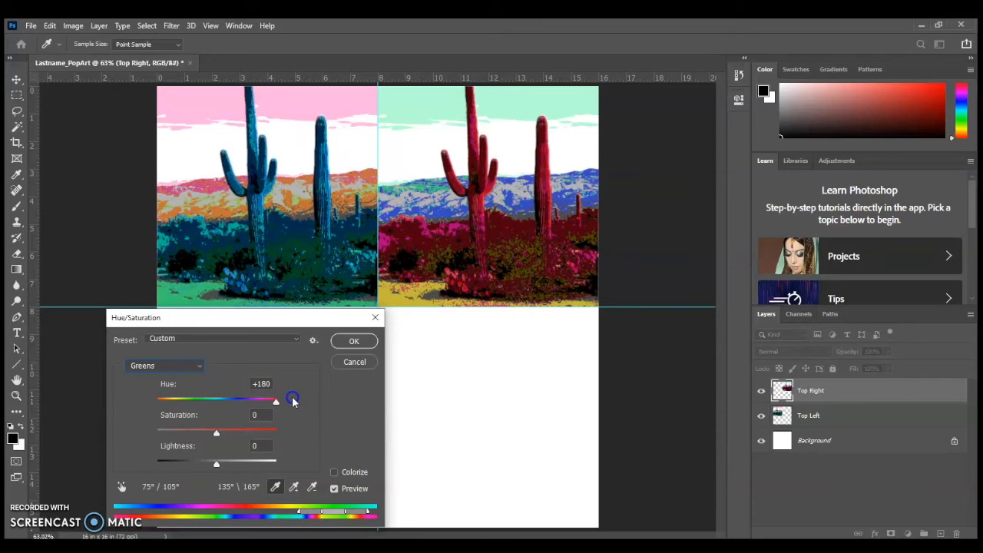
Try separate hue shifts for the Cyans and Blues of the Top Right picture and reset each hue to 0.
click(173, 367)
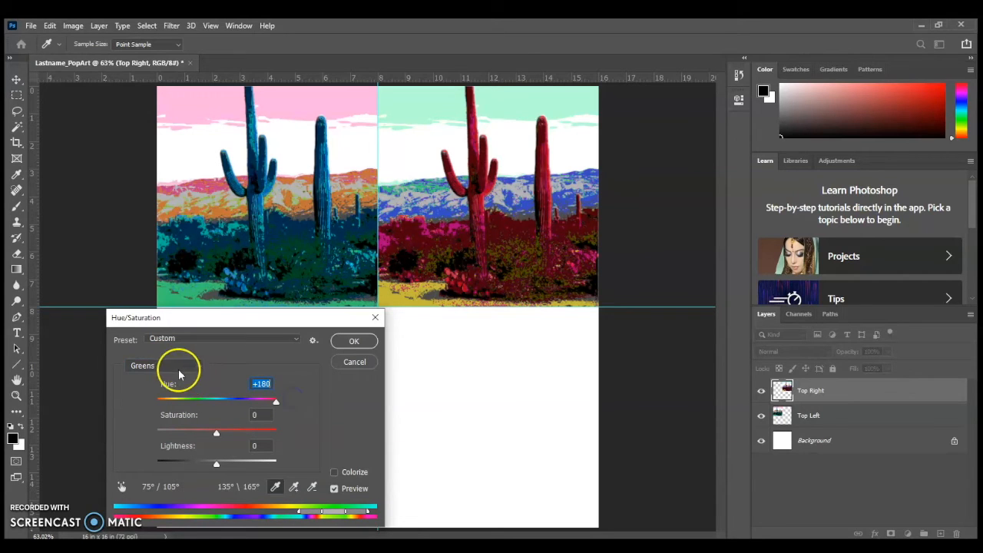
click(156, 415)
mouse_move(217, 400)
mouse_down()
mouse_move(191, 401)
mouse_move(225, 405)
mouse_up()
click(277, 389)
text(01)
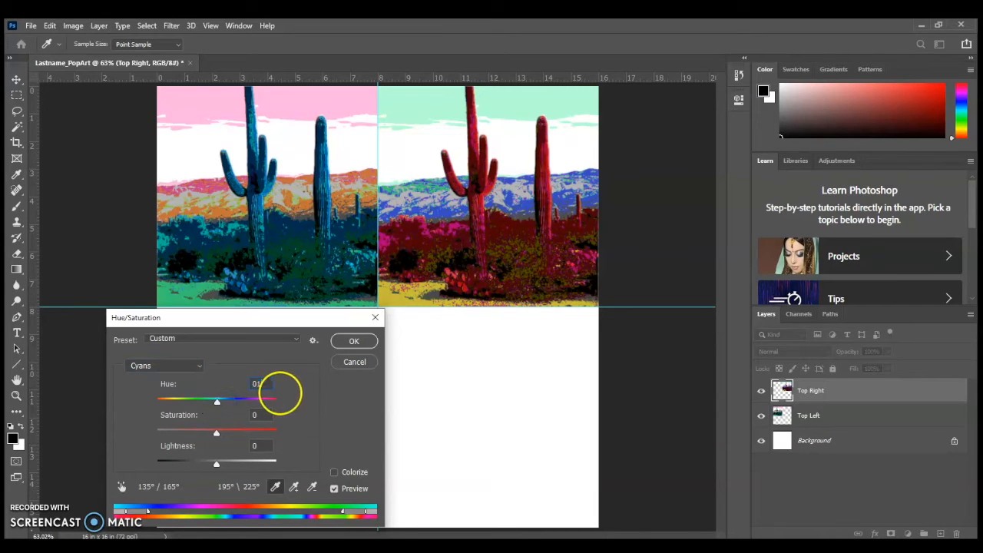
click(173, 367)
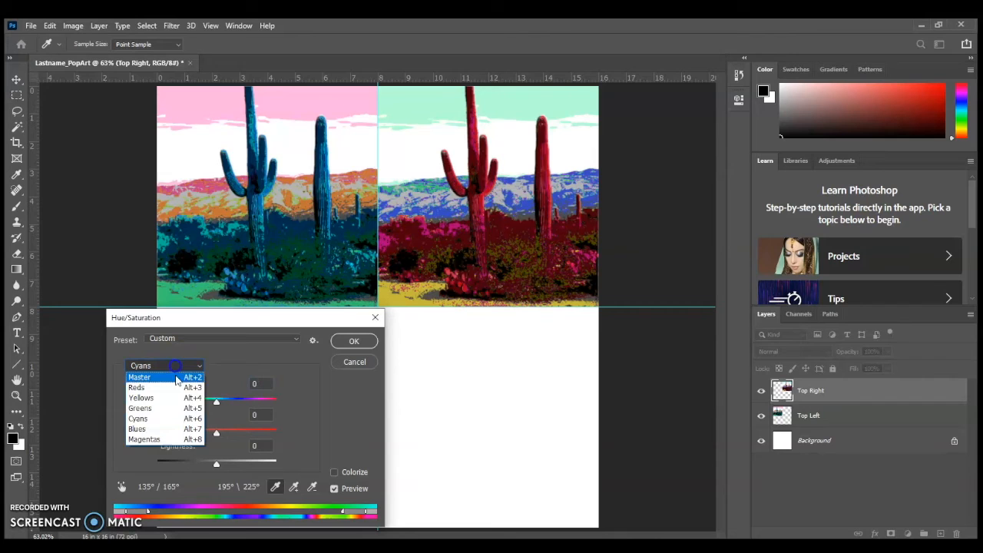
click(135, 429)
drag(216, 401, 237, 403)
Set the Magentas of the Top Right picture to Hue -85 and Saturation +35, and apply the Hue/Saturation adjustment.
click(188, 366)
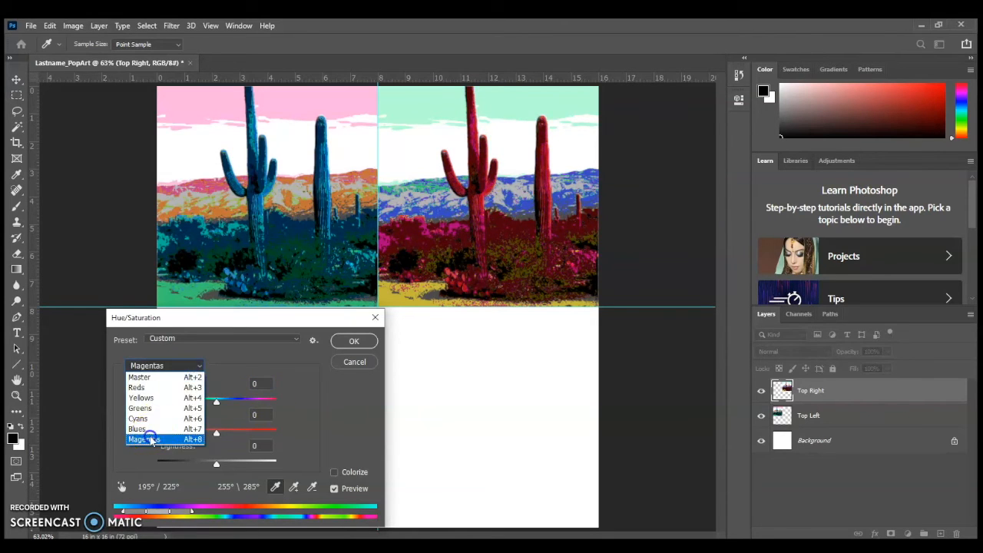
click(148, 436)
drag(218, 405, 238, 434)
click(213, 466)
click(216, 434)
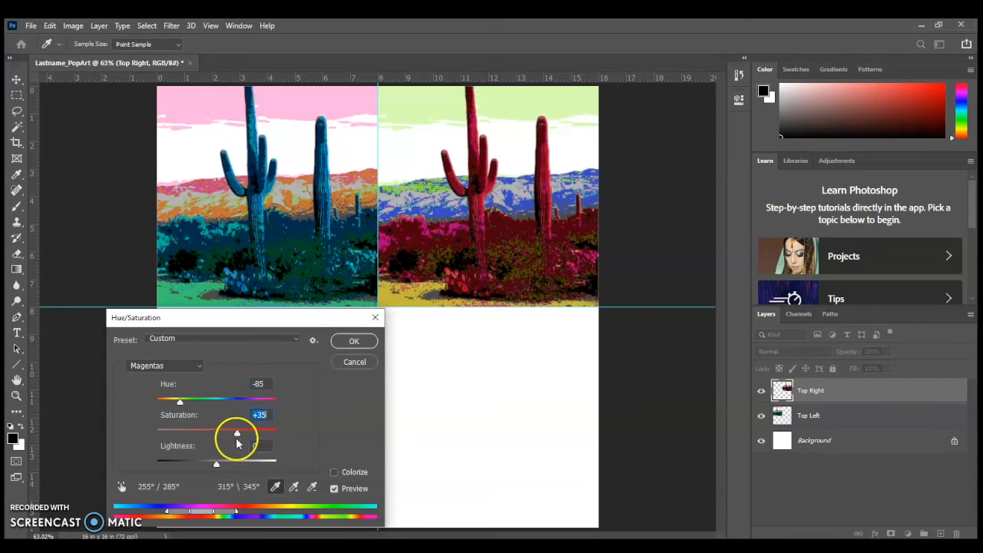
click(352, 341)
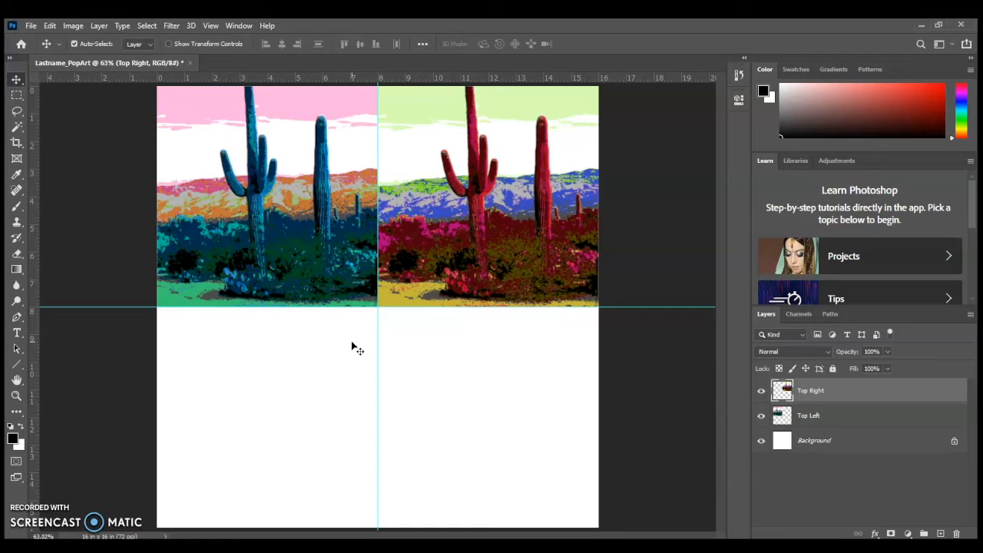
Duplicate the Top Right layer as "Bottom Left" and move the copy into the lower-left quadrant, snapped to the guides.
right_click(817, 393)
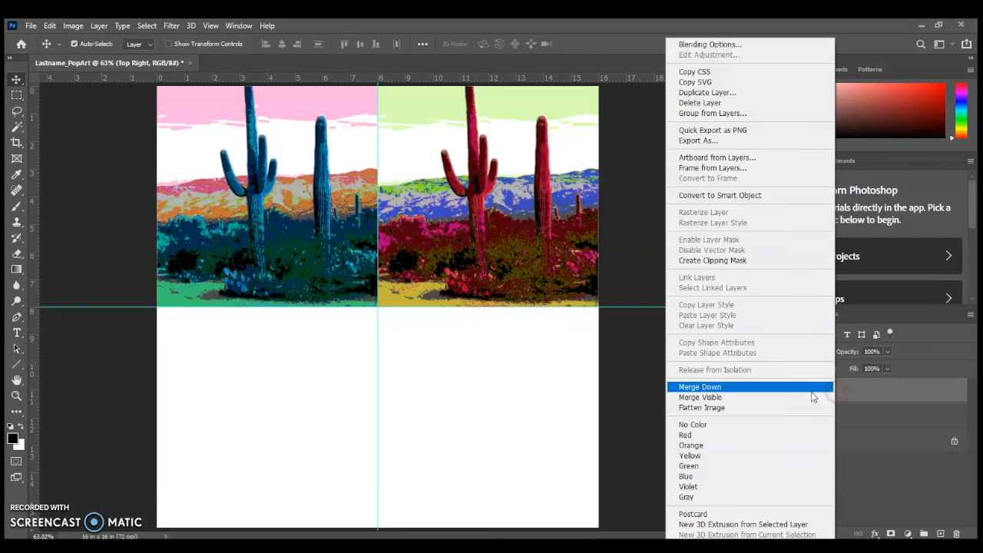
click(720, 93)
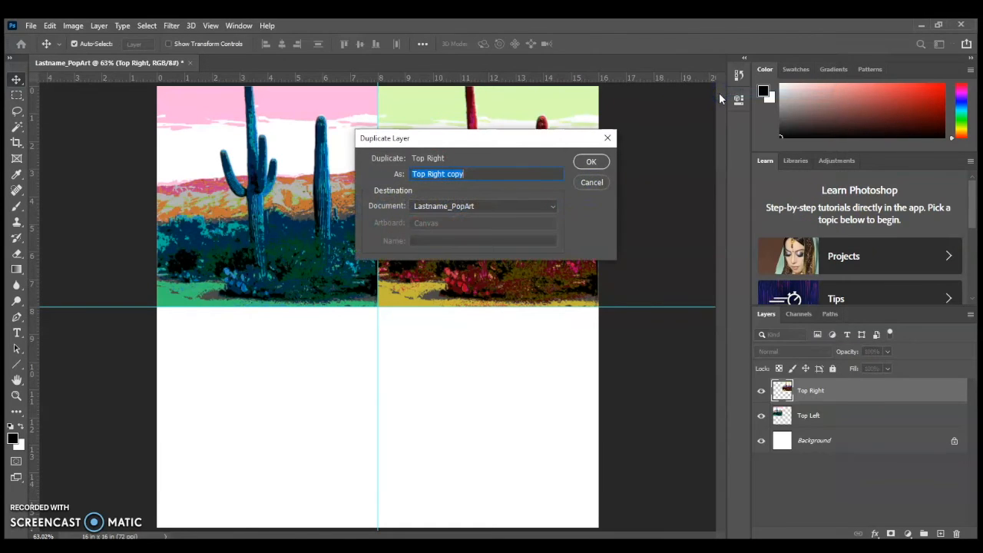
text(Bottom Left)
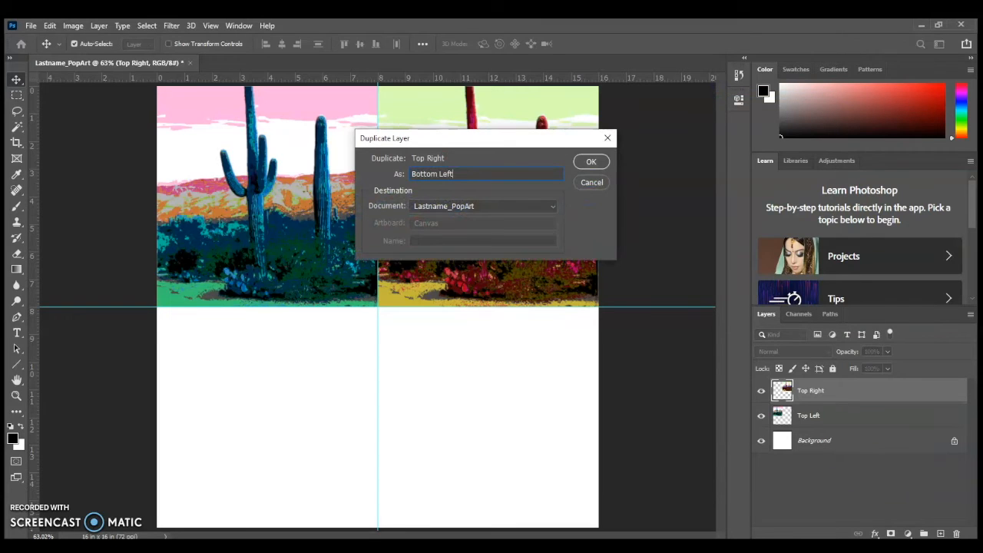
key(Return)
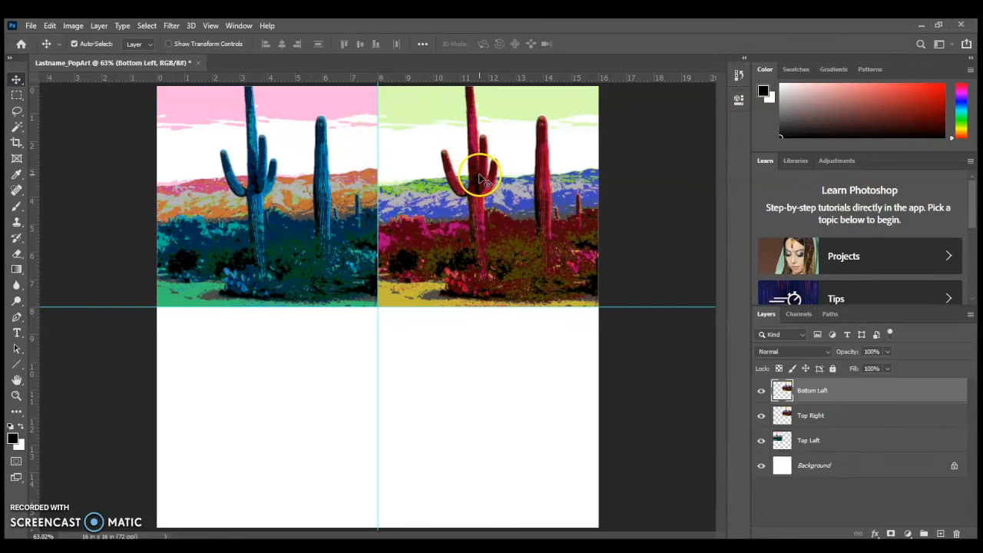
drag(486, 176, 269, 401)
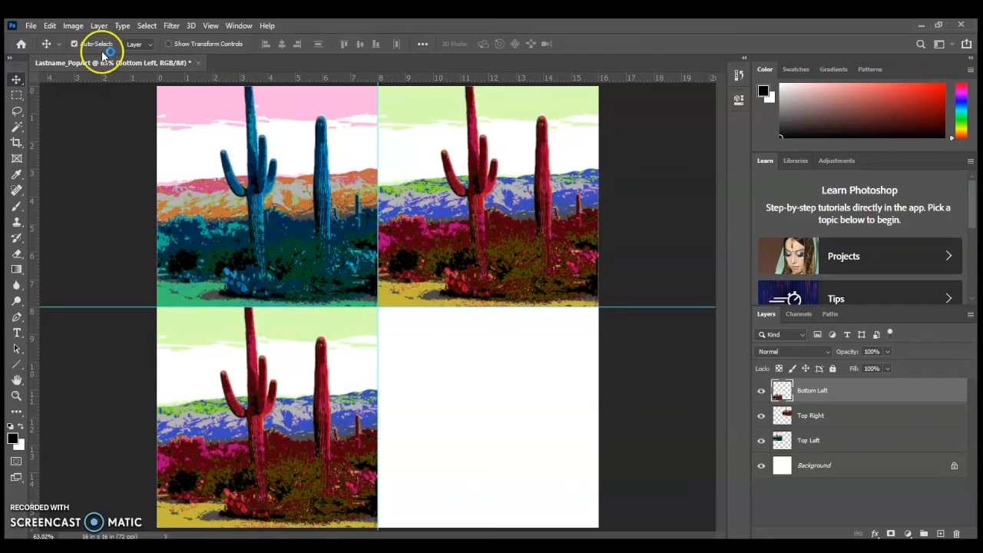
Start a Hue/Saturation adjustment on the Bottom Left layer and set its master Hue to +100.
click(73, 26)
mouse_move(96, 57)
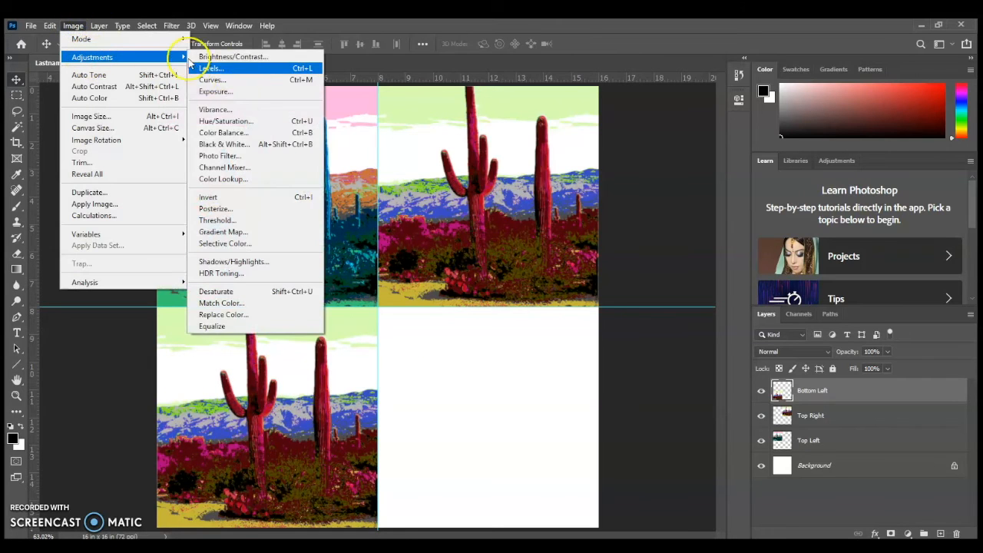
click(265, 127)
drag(268, 321, 591, 325)
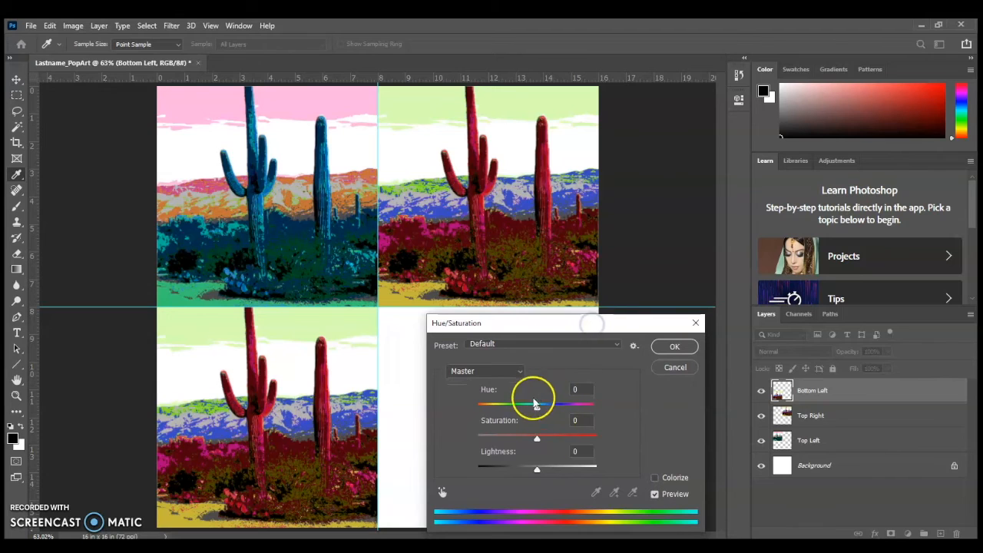
drag(537, 408, 579, 417)
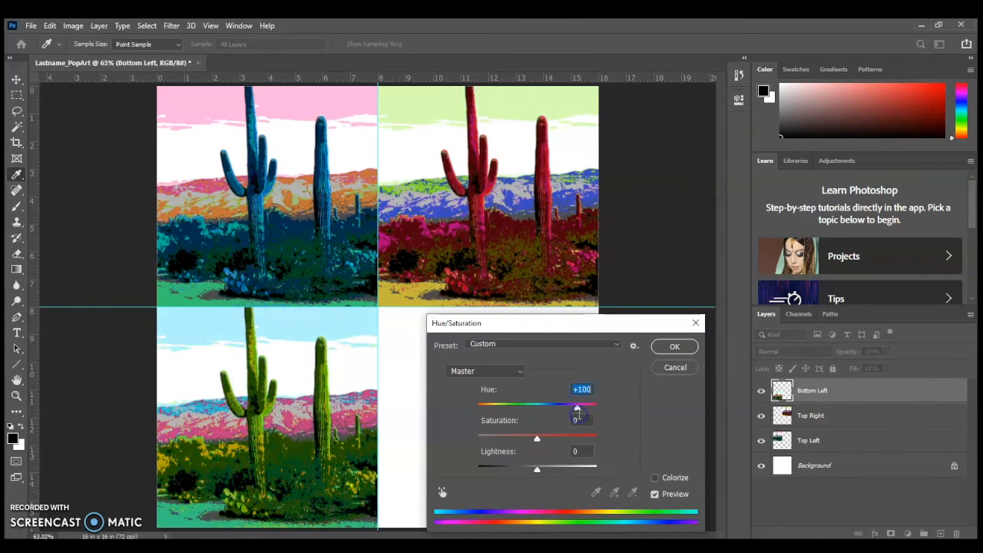
Shift the hues of the Bottom Left picture's Reds to about -10 and its Yellows to about +30.
click(513, 384)
click(476, 384)
mouse_move(547, 403)
mouse_down()
mouse_move(537, 411)
mouse_move(577, 404)
mouse_move(489, 405)
mouse_move(532, 405)
mouse_up()
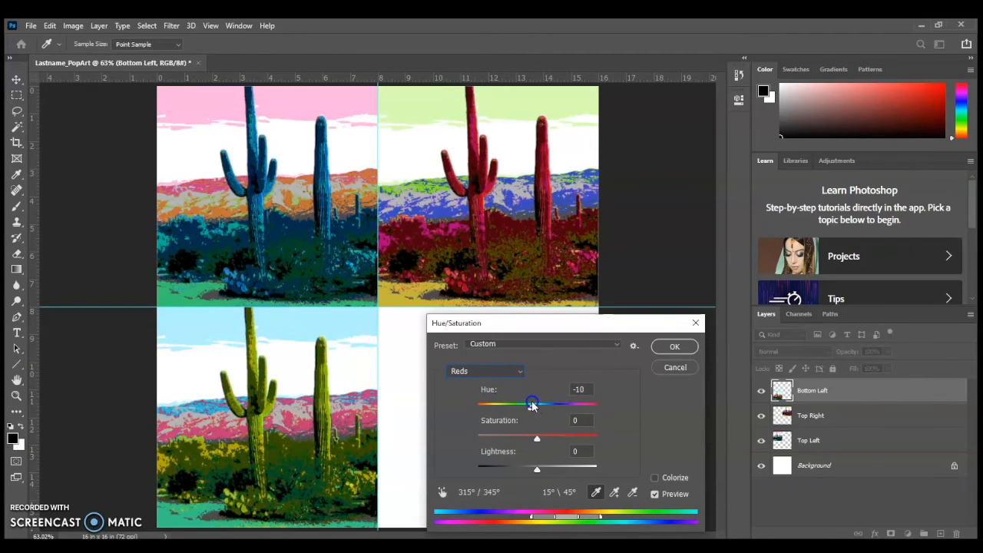
click(490, 372)
click(489, 403)
drag(532, 405, 557, 415)
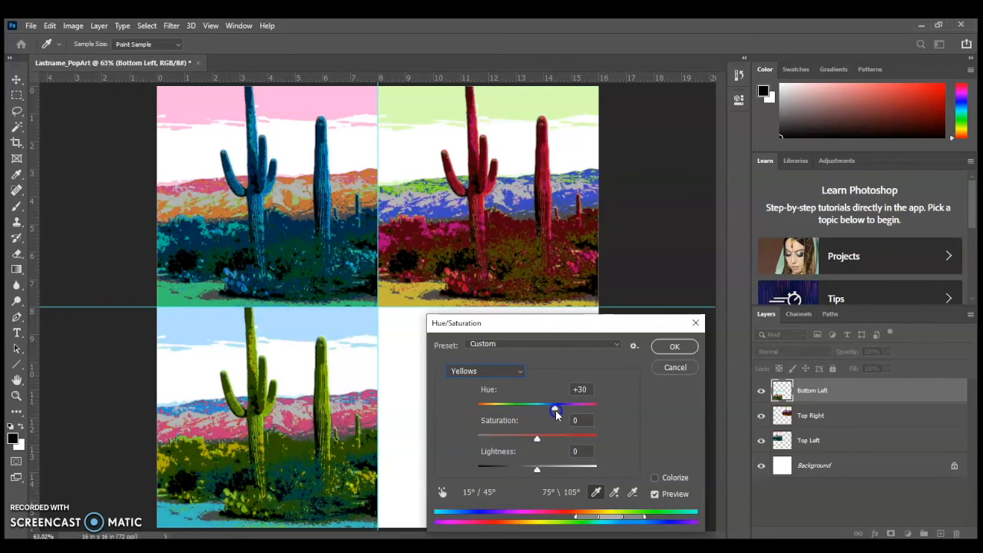
Set the Greens of the Bottom Left picture to Hue -17 and Saturation about +21.
click(487, 371)
click(493, 419)
drag(540, 408, 517, 410)
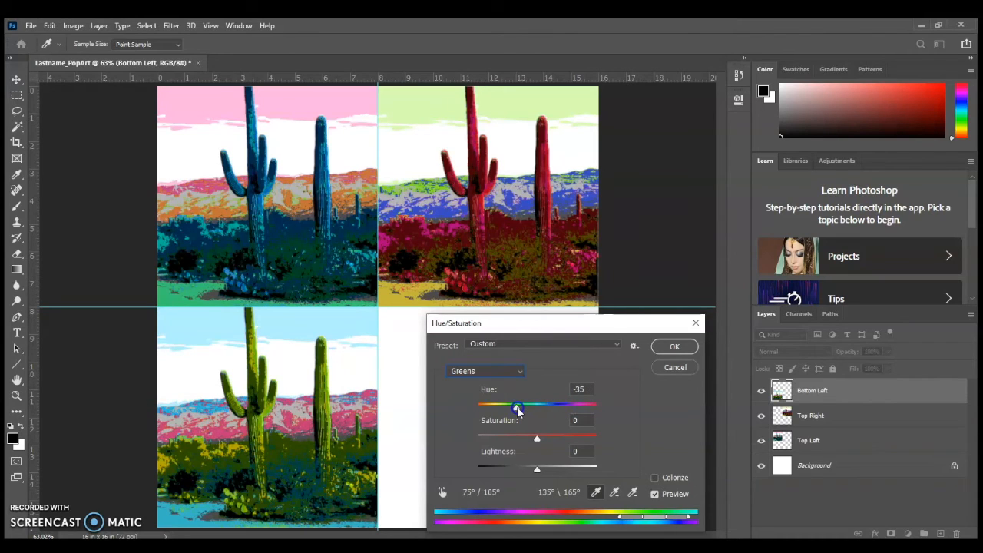
drag(536, 438, 540, 440)
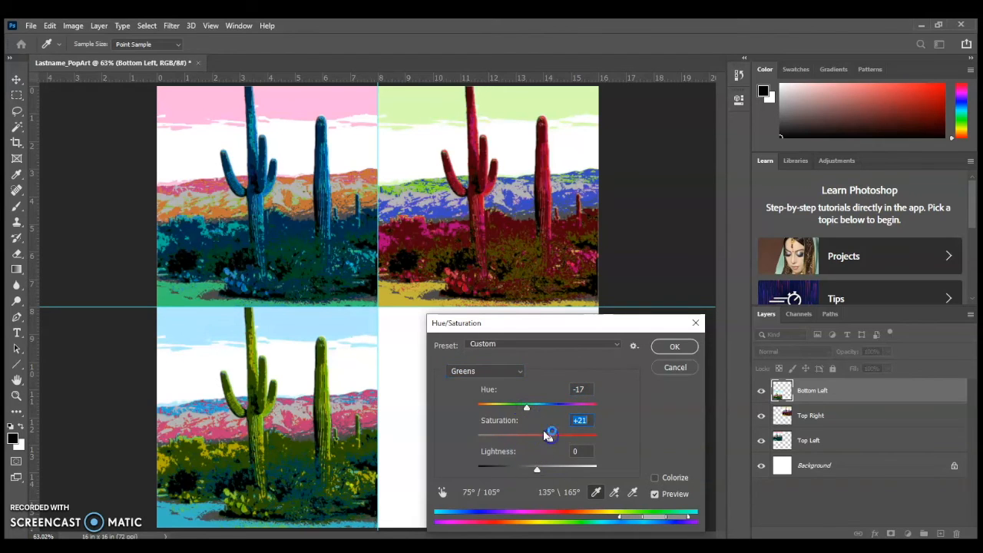
Set the Cyans hue of the Bottom Left picture to +2 and adjust the hue and saturation of its Blues.
click(487, 371)
click(487, 423)
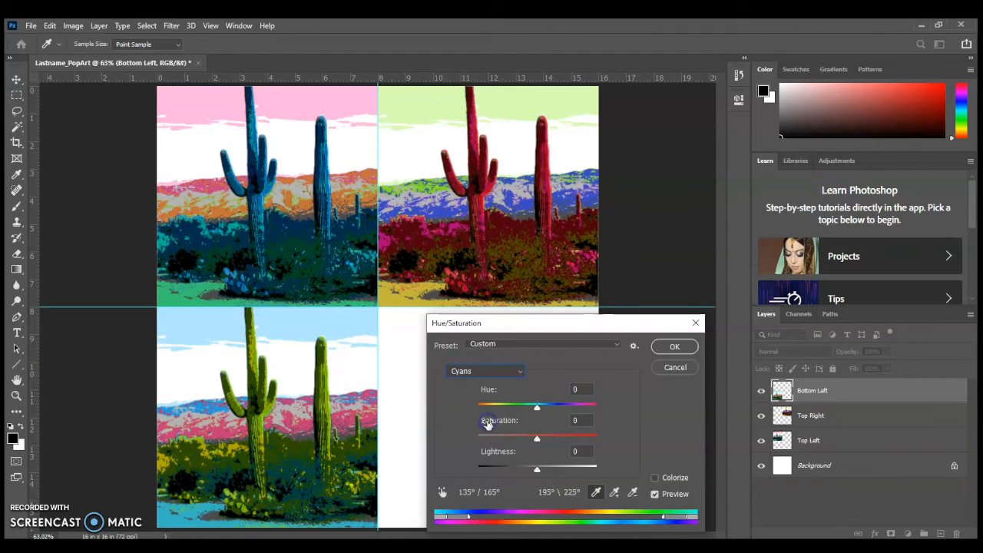
mouse_move(534, 406)
mouse_down()
mouse_move(473, 400)
mouse_move(601, 410)
mouse_move(538, 419)
mouse_up()
click(480, 371)
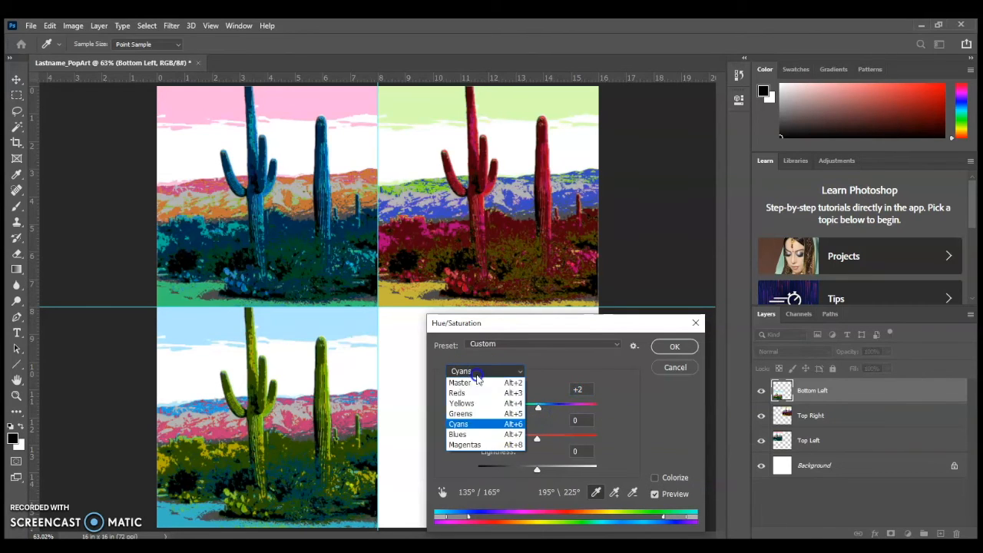
click(484, 432)
drag(536, 406, 512, 410)
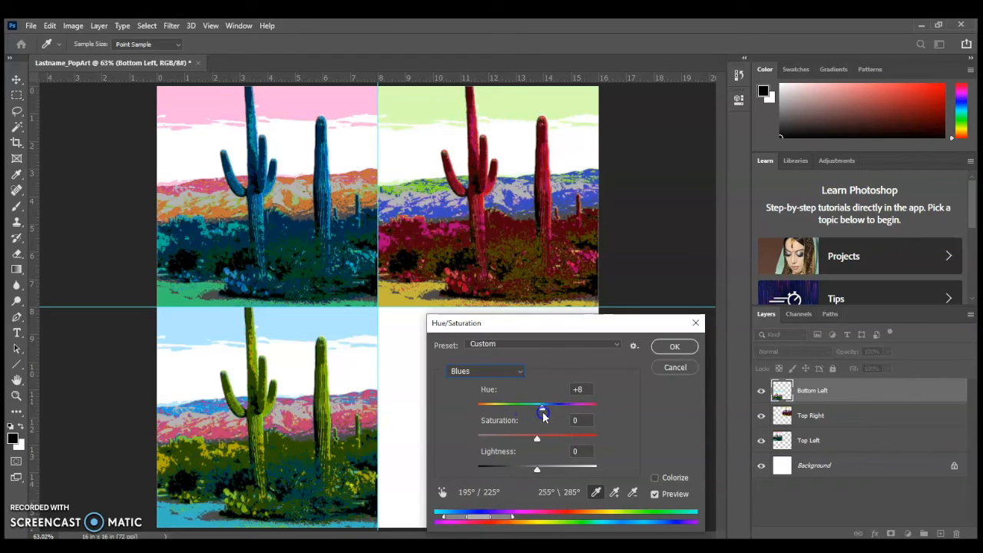
drag(538, 438, 564, 435)
Set the Magentas of the Bottom Left picture to Hue -10, Saturation about +18 and Lightness -3, and apply the adjustment.
click(490, 372)
click(484, 443)
drag(536, 407, 541, 440)
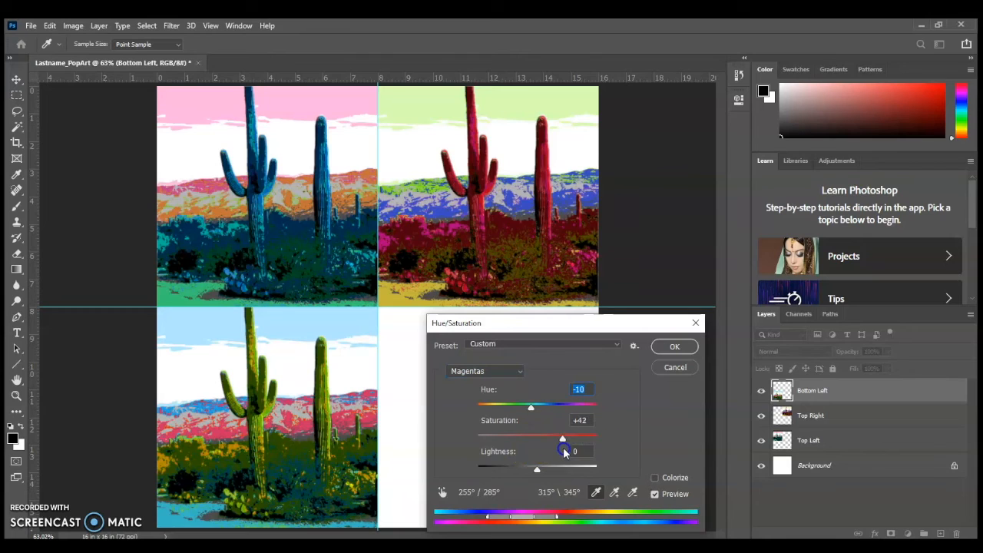
mouse_move(536, 465)
mouse_down()
mouse_move(575, 464)
mouse_move(533, 470)
mouse_up()
drag(529, 437, 549, 443)
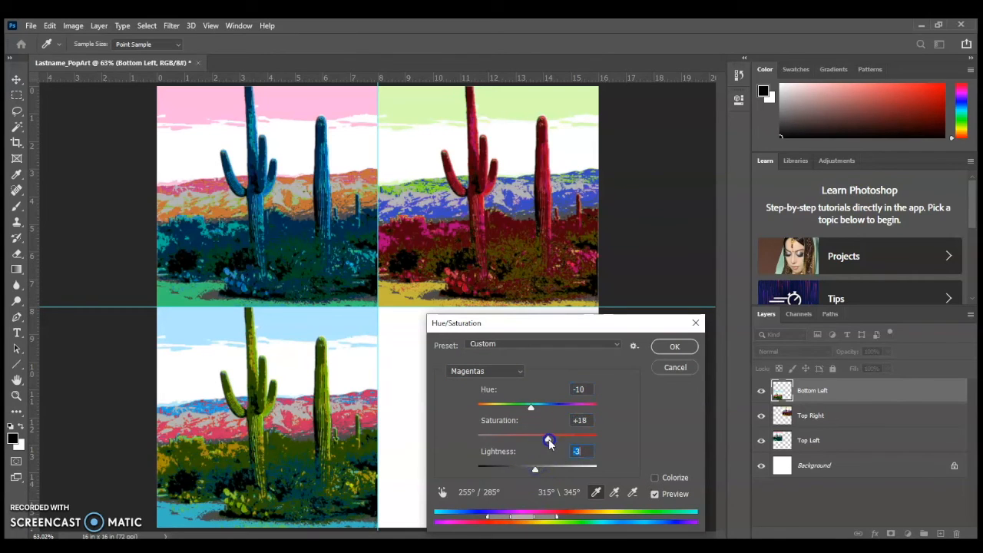
click(676, 350)
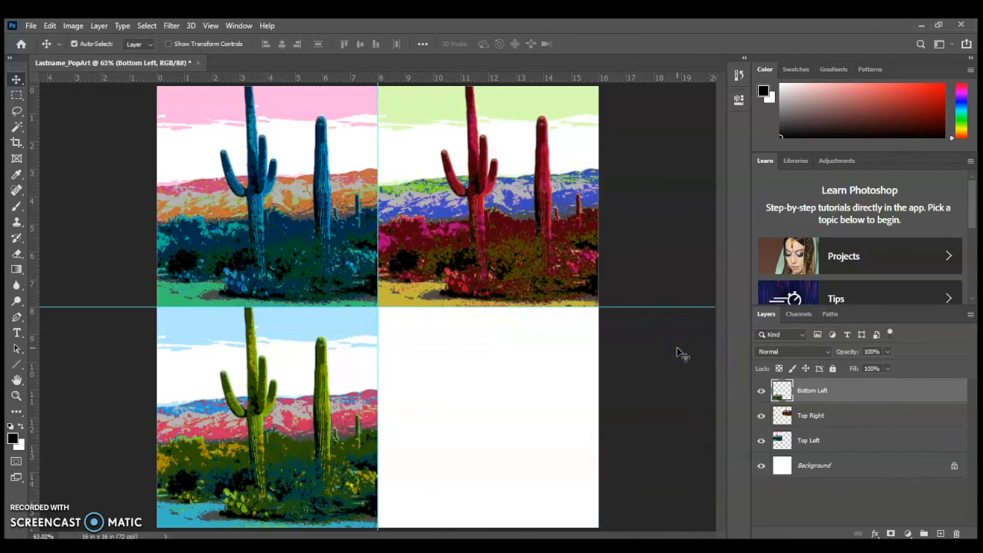
Duplicate the Bottom Left layer as "Bottom Right" and move the copy into the lower-right quadrant, aligned to the guides.
right_click(826, 392)
click(691, 92)
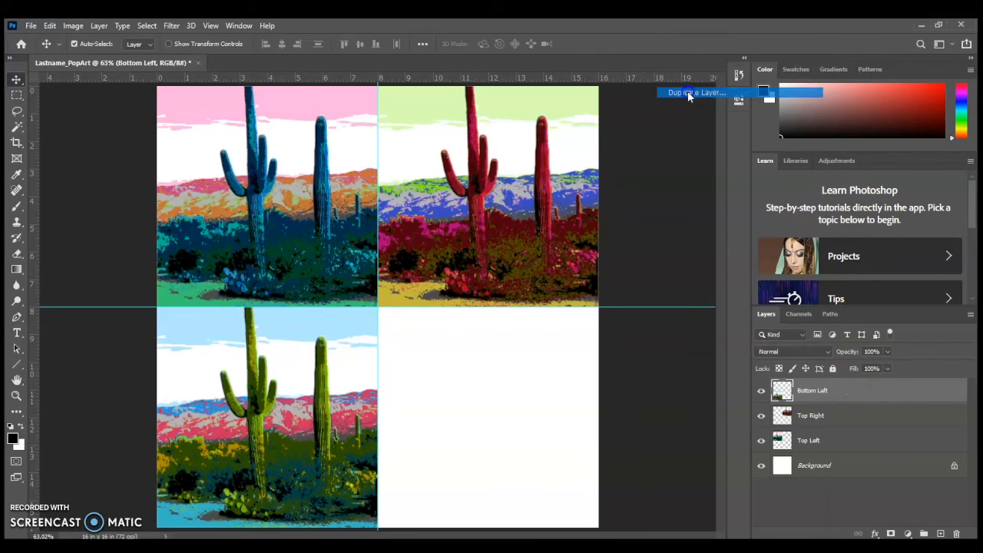
drag(479, 174, 444, 175)
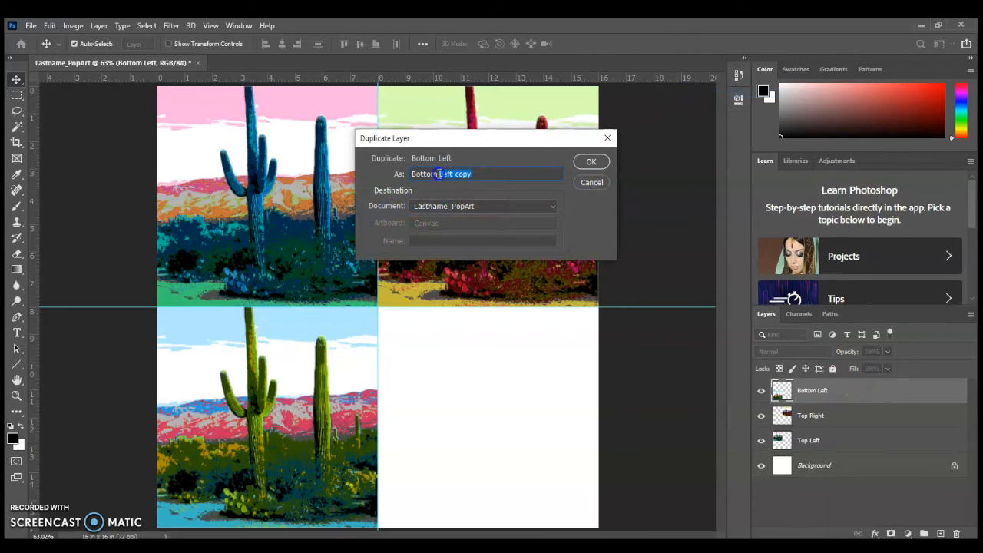
text(Right)
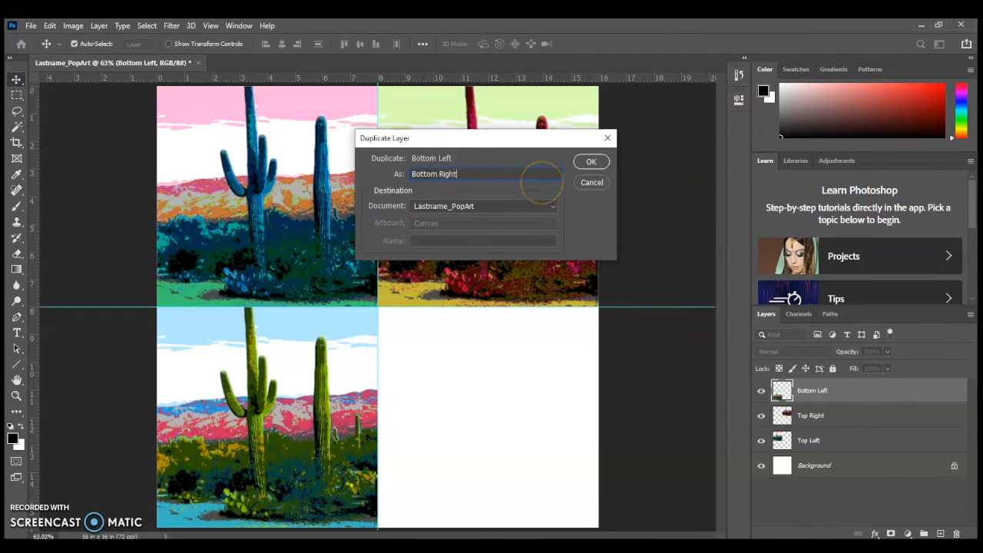
key(Return)
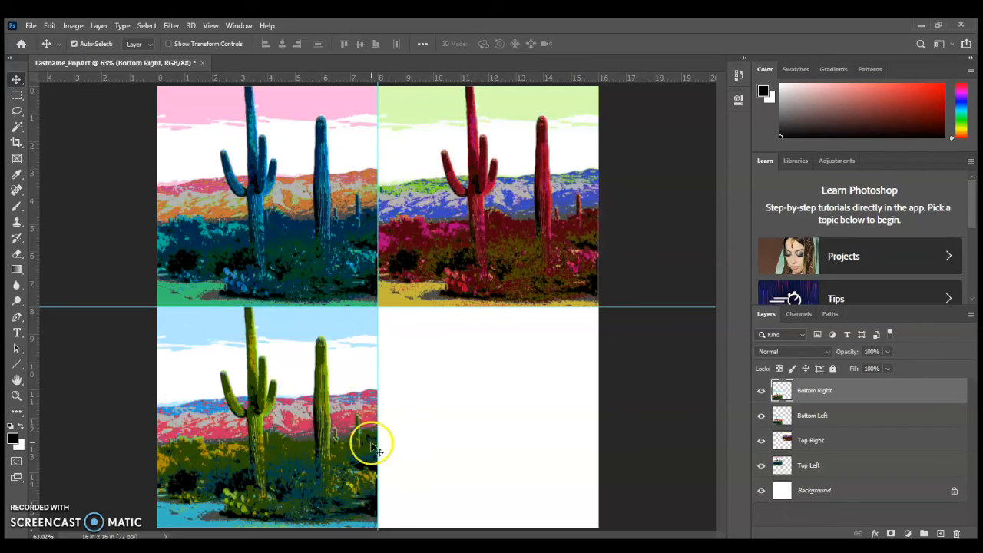
drag(340, 405, 560, 408)
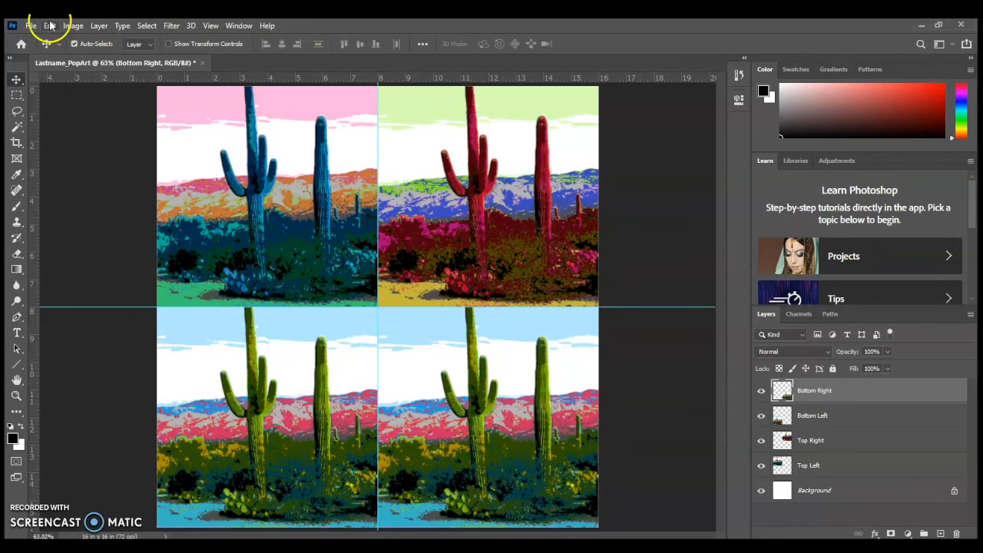
Start a Hue/Saturation adjustment on the Bottom Right layer and shift its master hue so the cacti turn golden orange.
click(72, 27)
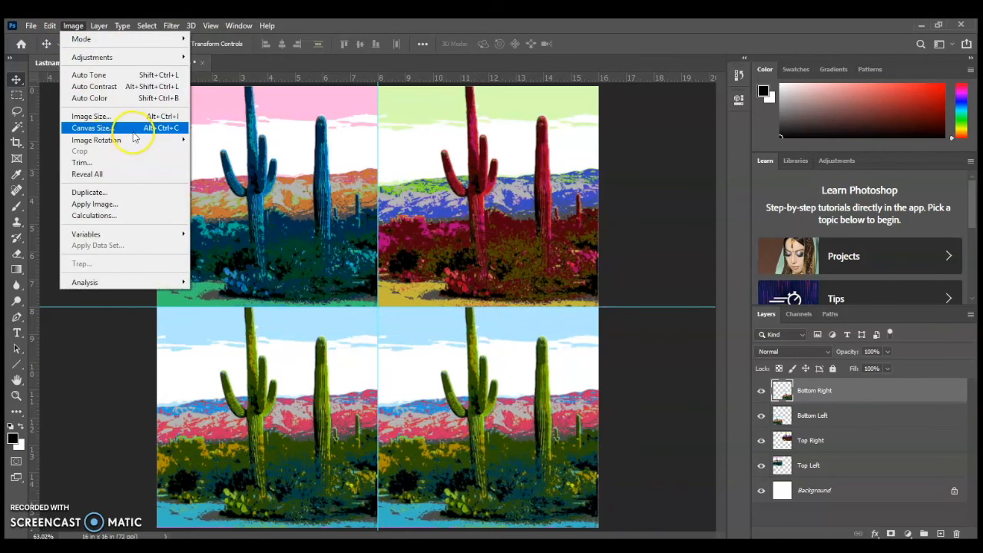
mouse_move(178, 61)
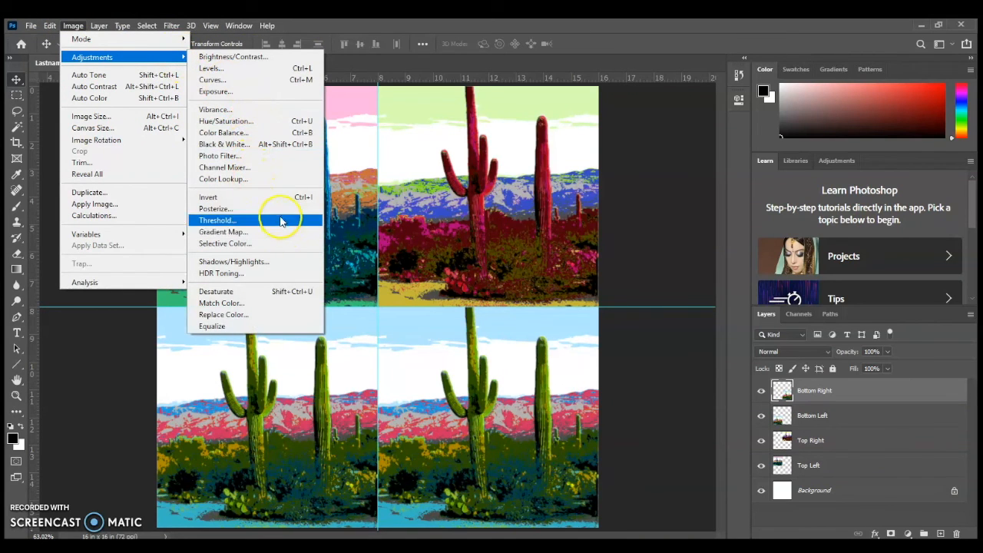
click(244, 122)
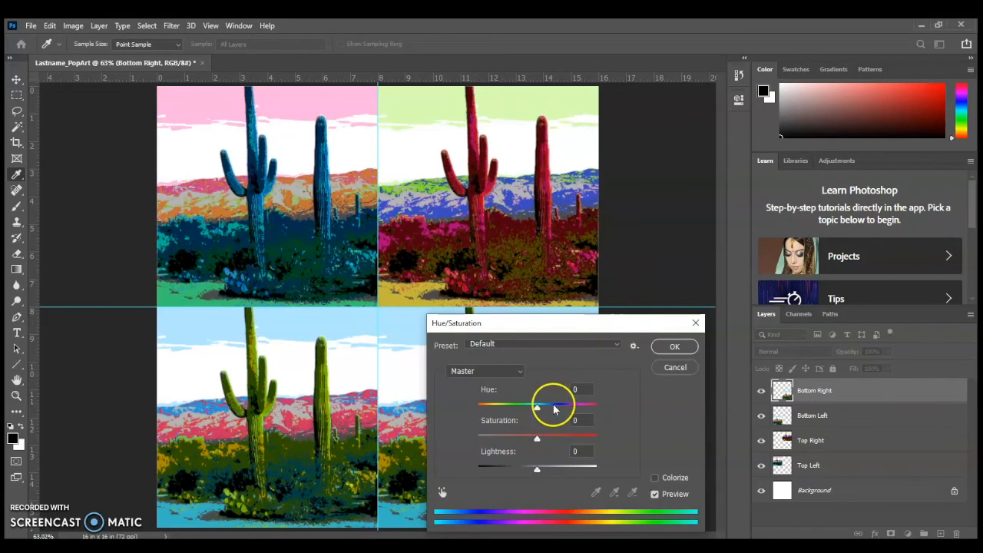
drag(575, 324, 791, 143)
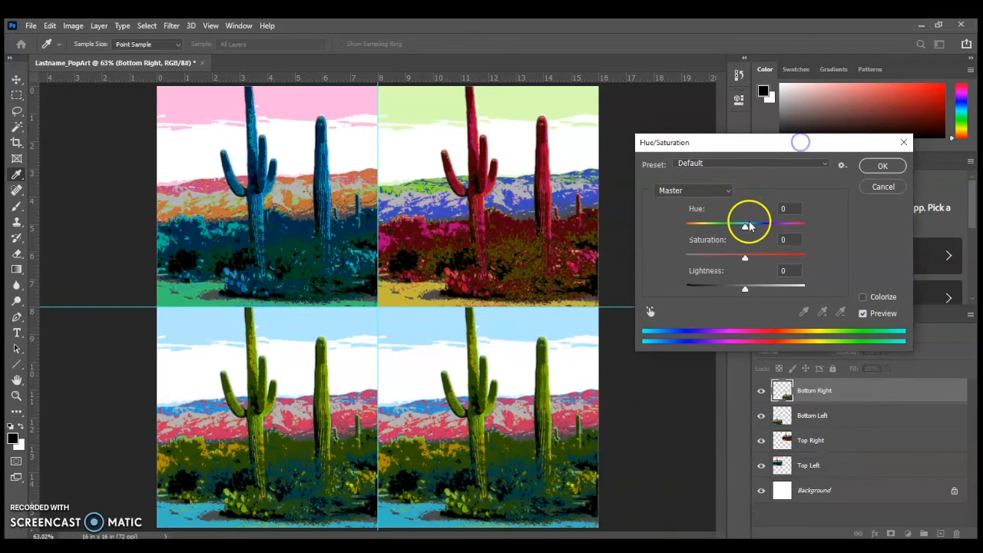
drag(745, 228, 727, 254)
Shift the hues of the Bottom Right picture's Reds to about +142 and its Greens to about -20.
click(694, 191)
click(693, 207)
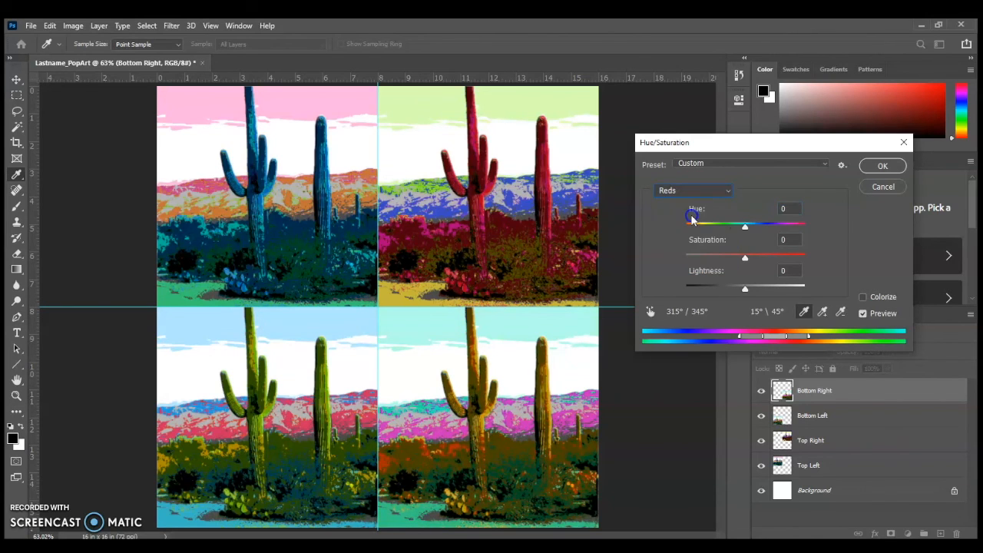
drag(746, 225, 798, 230)
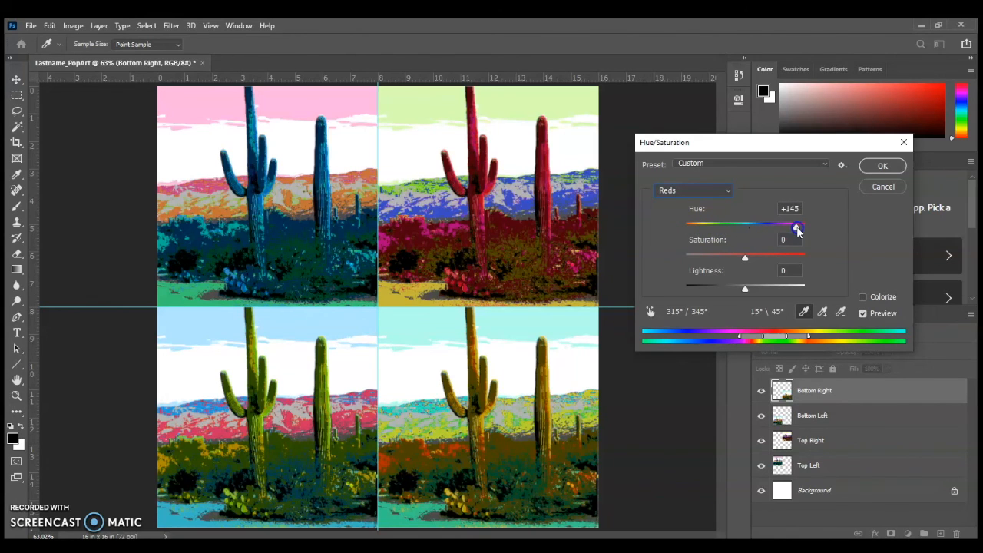
click(701, 194)
click(699, 231)
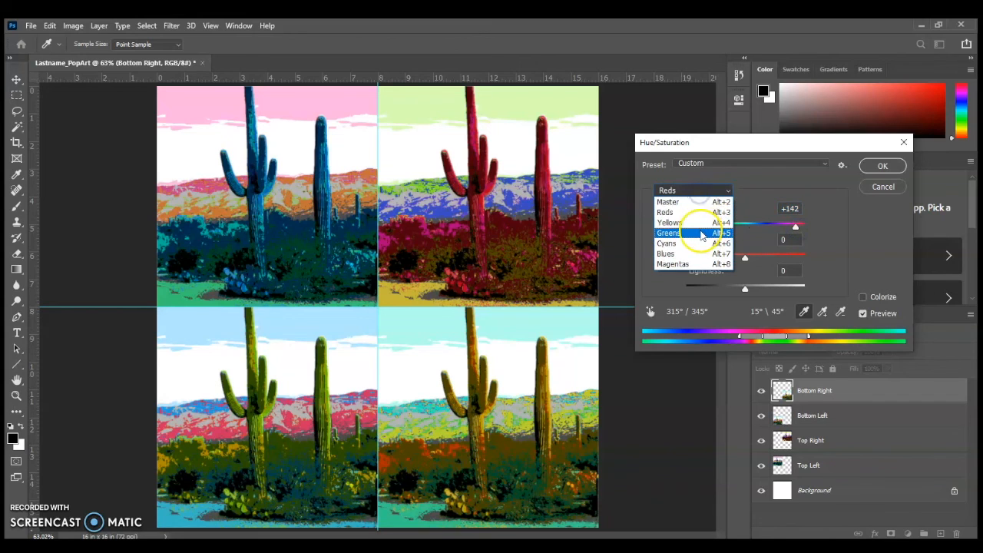
drag(745, 228, 735, 263)
Shift the Yellows hue of the Bottom Right picture so the cacti turn green, and raise the saturation of its Cyans.
click(714, 193)
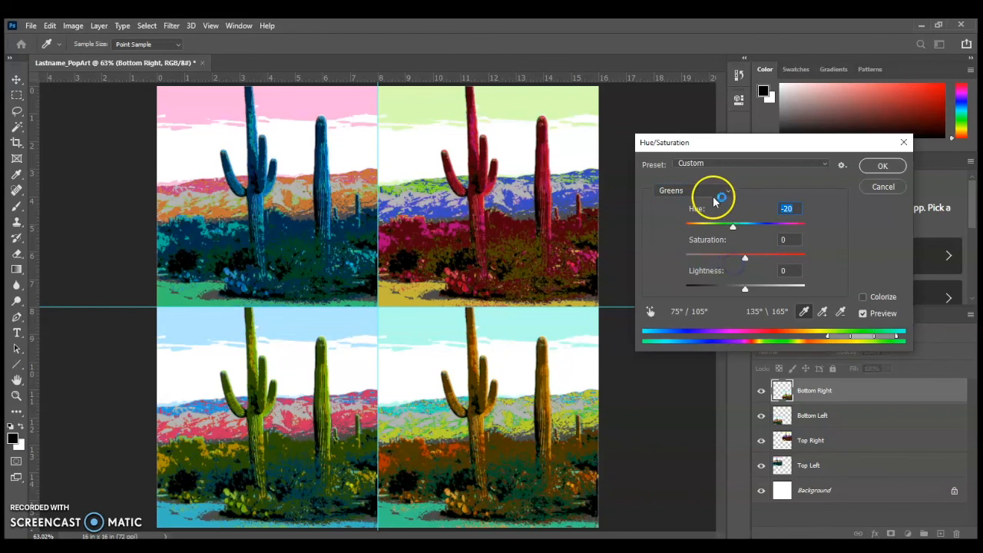
click(695, 219)
drag(745, 228, 702, 225)
click(694, 190)
click(675, 238)
drag(745, 257, 774, 257)
Recolour the Blues of the Bottom Right picture, set its Magentas to Hue -180 and Saturation +92, and apply the adjustment.
click(694, 190)
click(676, 255)
drag(765, 224, 669, 225)
drag(745, 256, 799, 258)
click(693, 189)
click(676, 272)
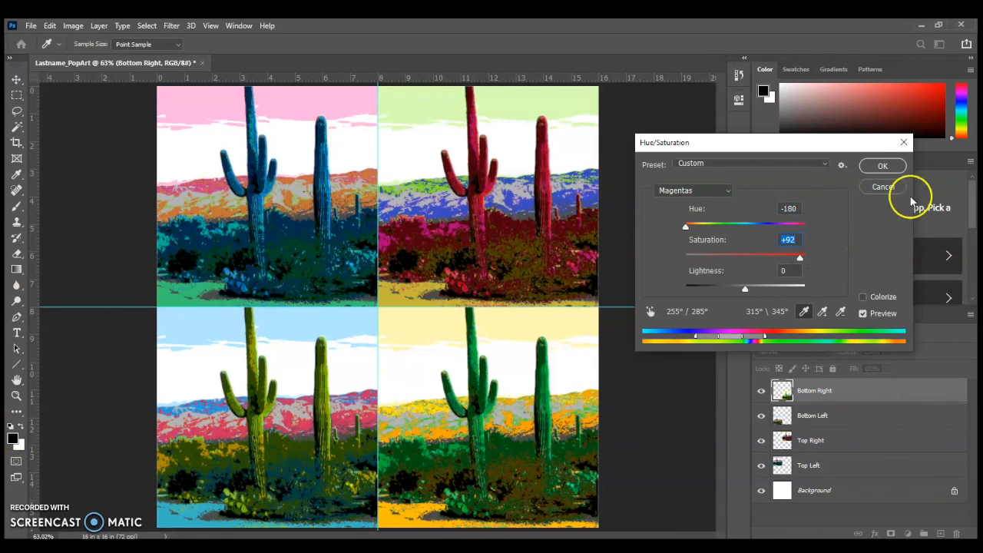
click(883, 166)
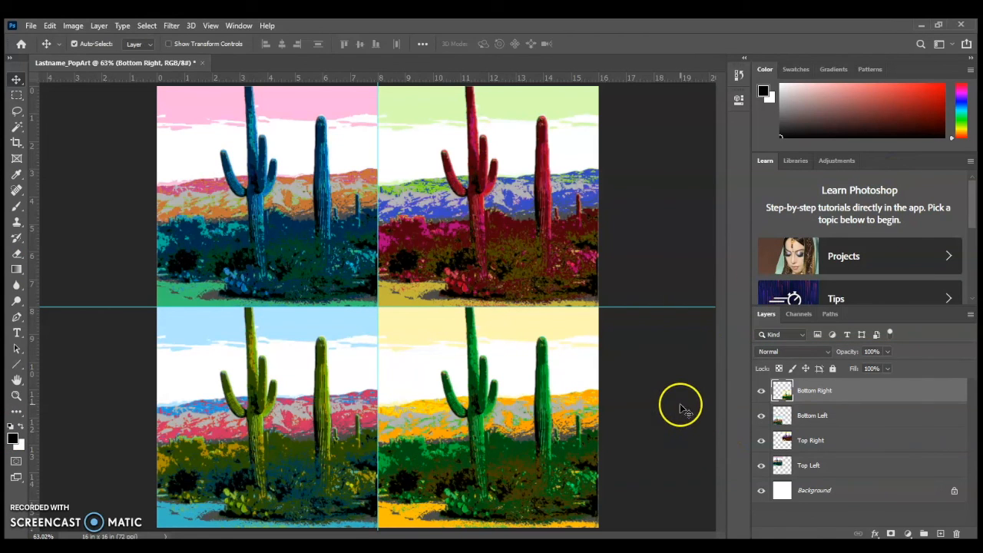
Export the whole composition with Export As in JPG format at 100% quality and 1152 x 1152 px.
key(ctrl+minus)
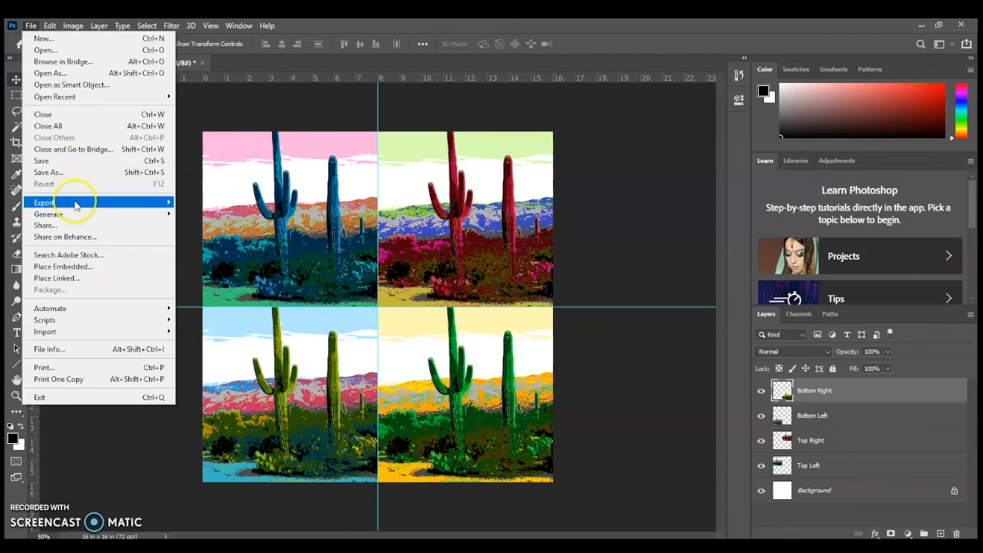
mouse_move(76, 205)
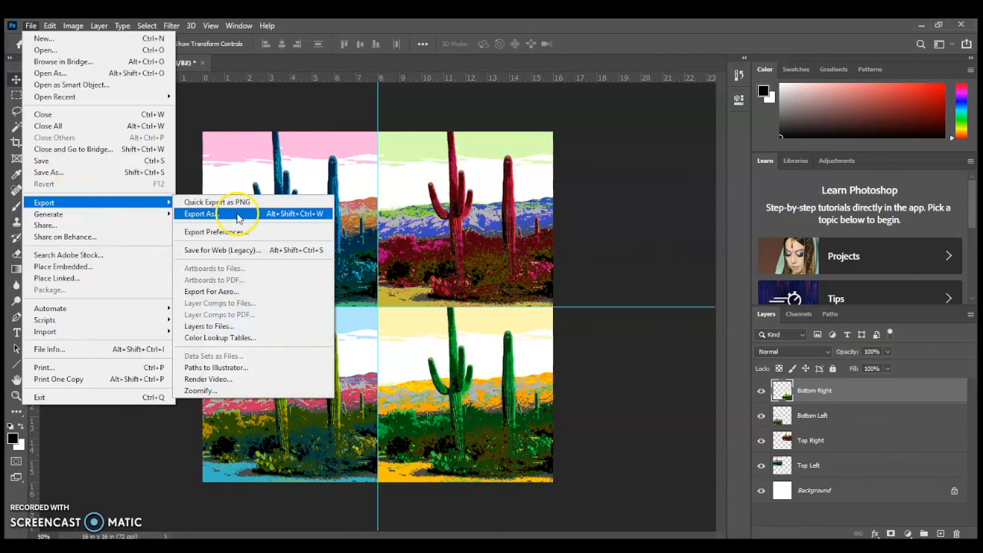
click(232, 214)
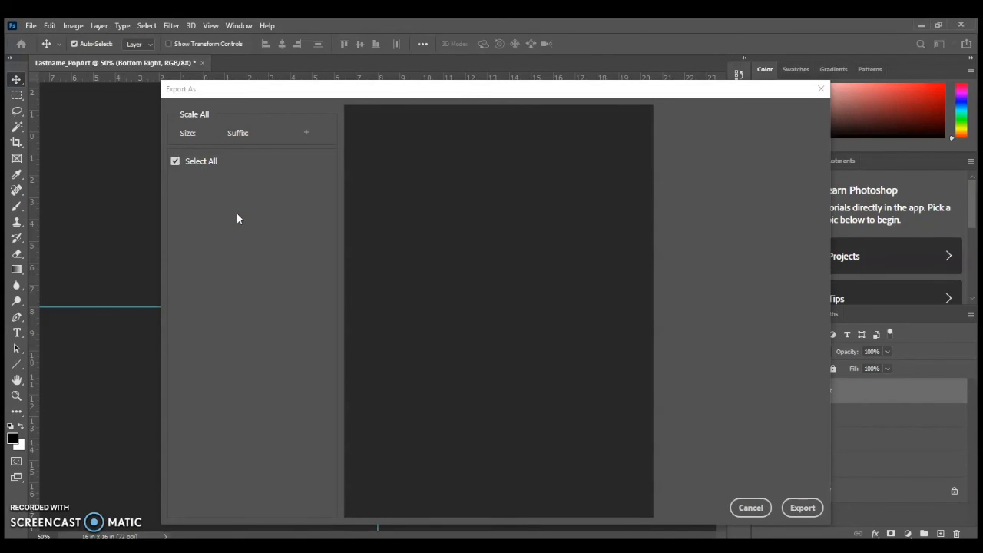
click(226, 215)
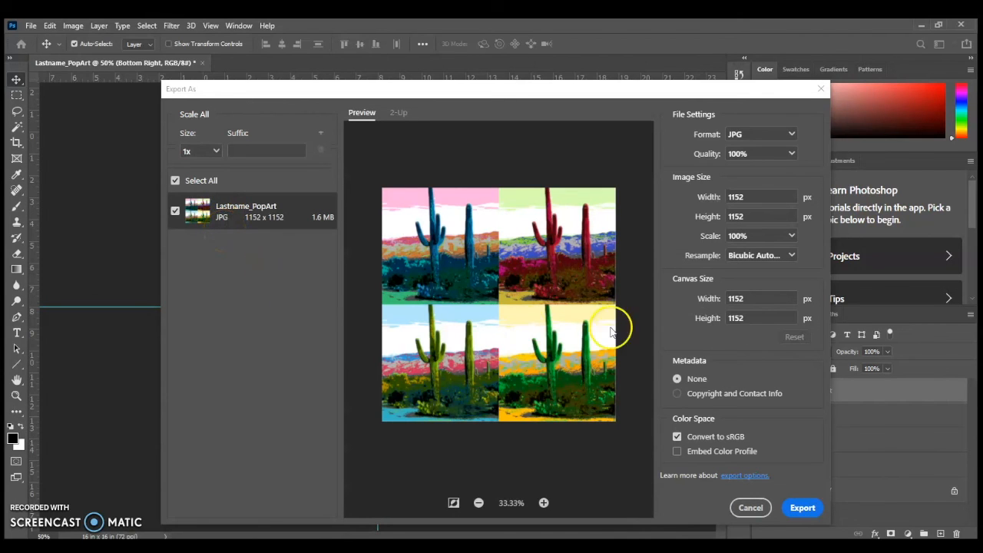
click(771, 135)
click(770, 135)
click(799, 510)
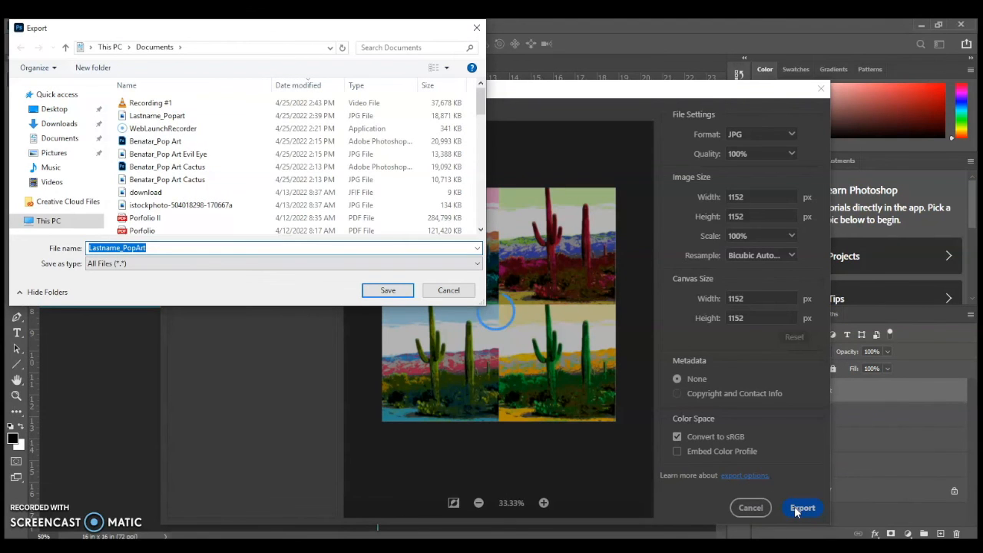
Save the exported JPG in Documents as "Lastname_PopArtA" instead of replacing the existing Lastname_Popart file.
click(386, 289)
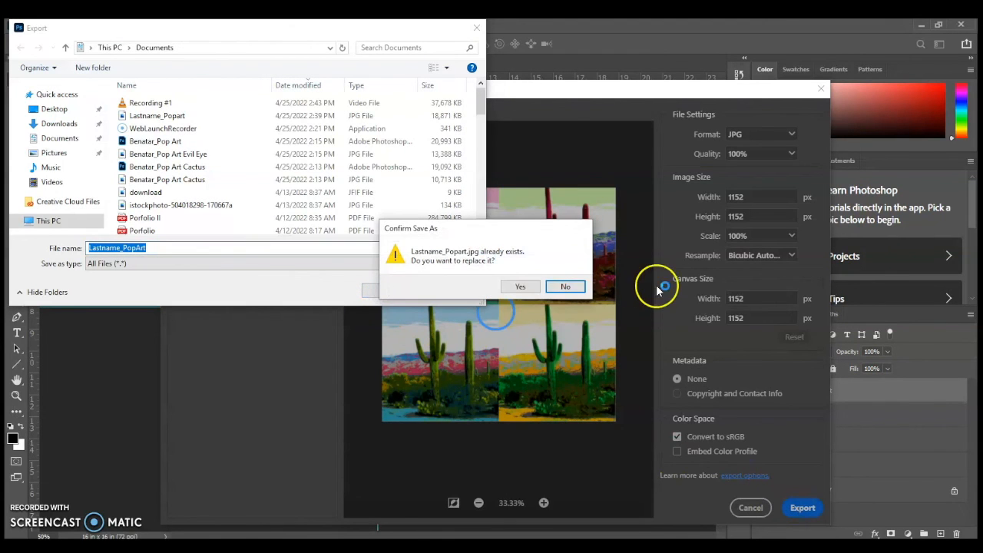
click(565, 286)
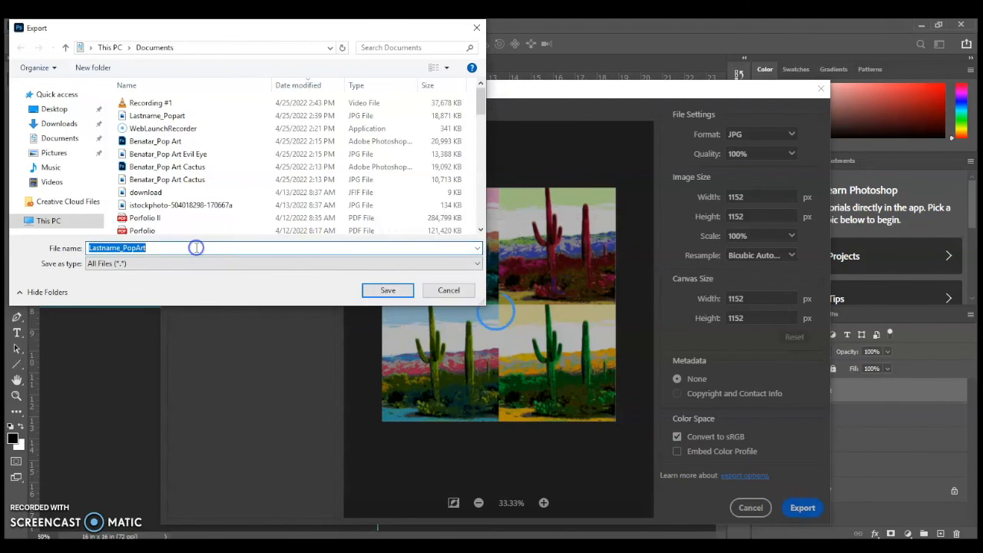
click(196, 247)
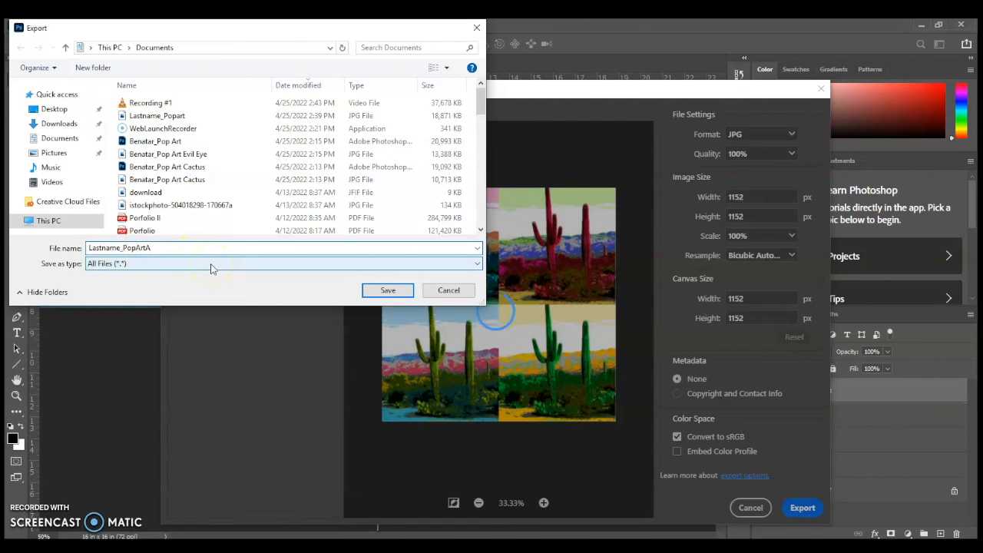
key(Return)
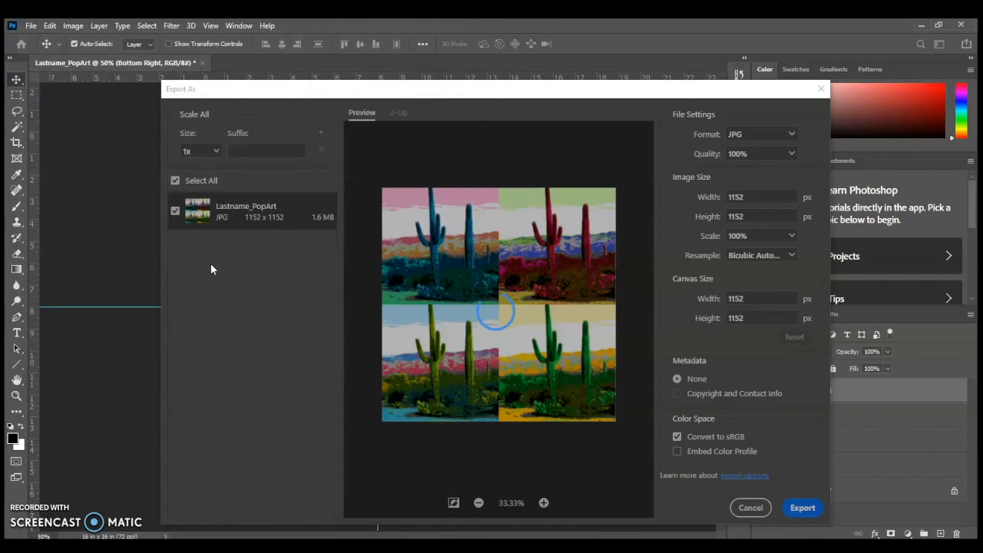